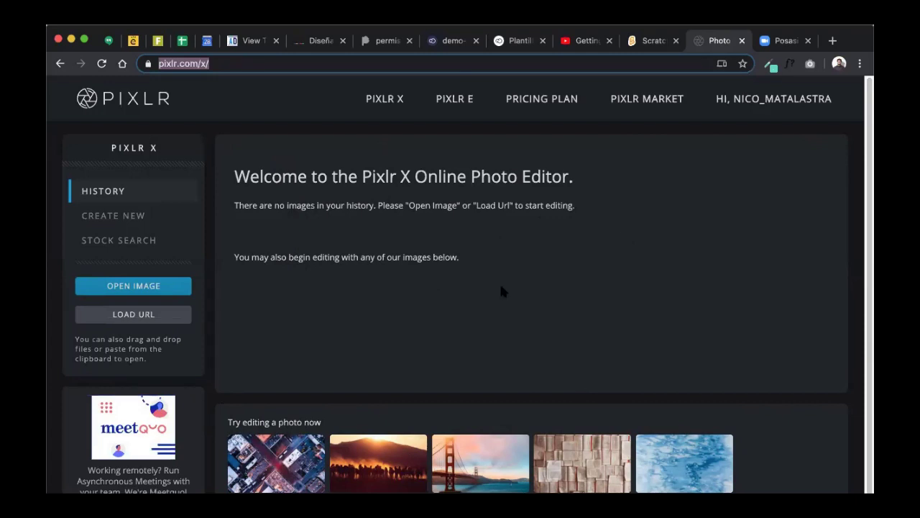
Start a new image from the Web 720p preset and name it Prueba-Pixlr.
left_click(100, 220)
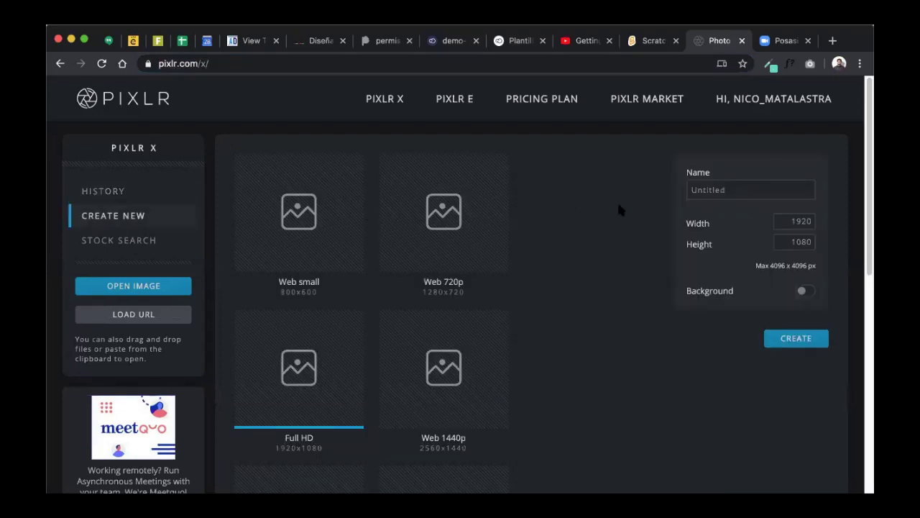
mouse_move(866, 121)
left_mouse_down()
mouse_move(866, 300)
mouse_move(866, 113)
mouse_move(866, 133)
left_mouse_up()
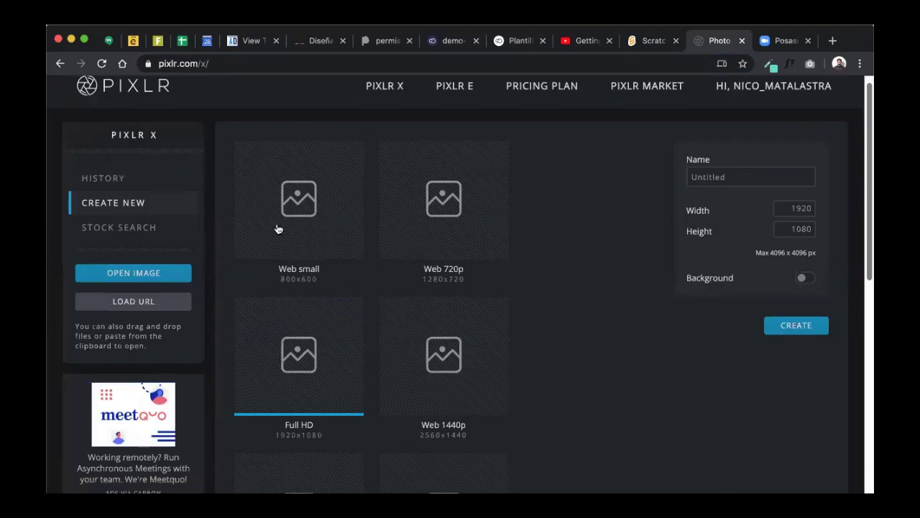
left_click(444, 193)
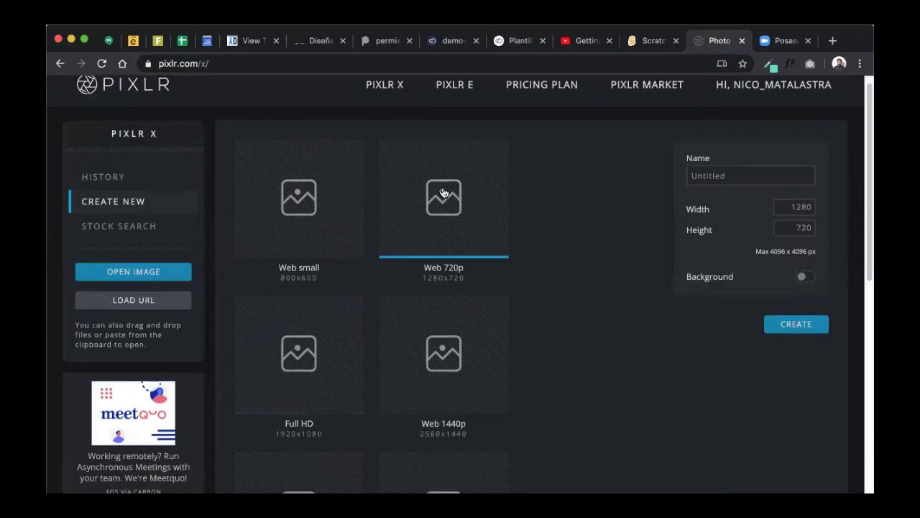
left_click(783, 209)
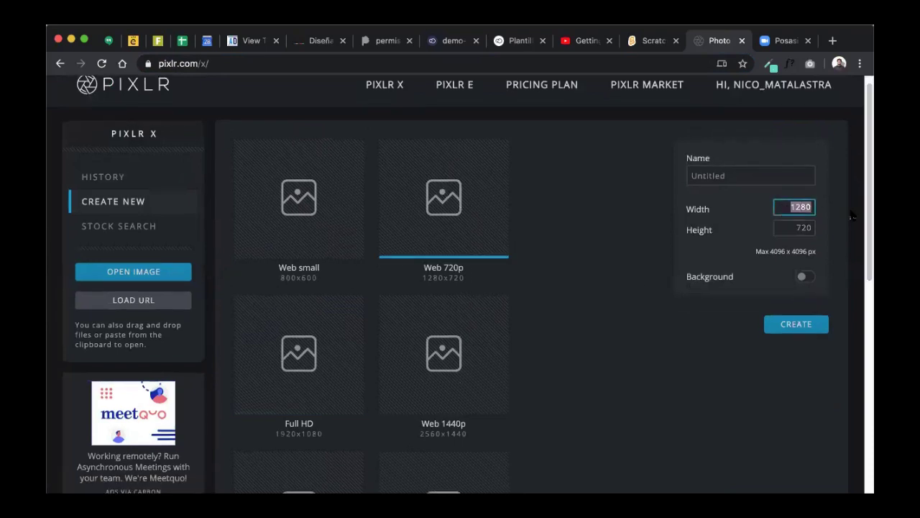
key("shift+Tab")
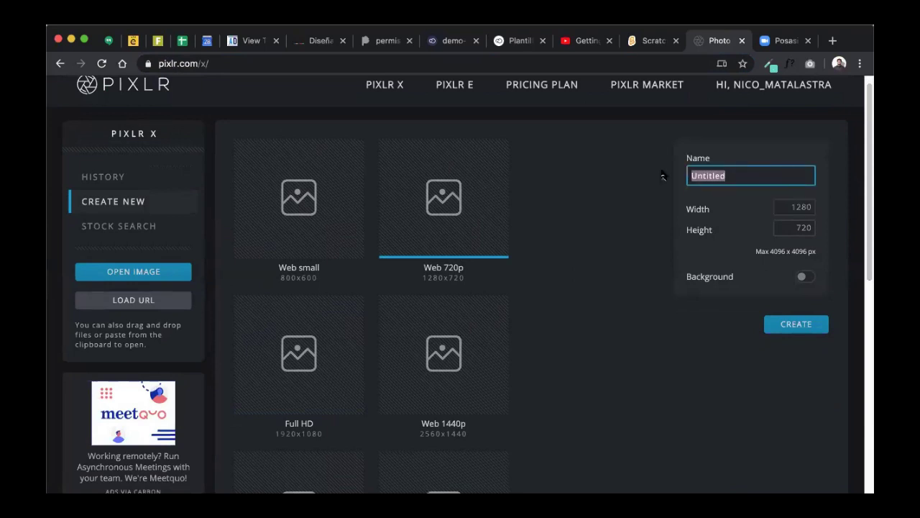
type("Prueba-Pixlr")
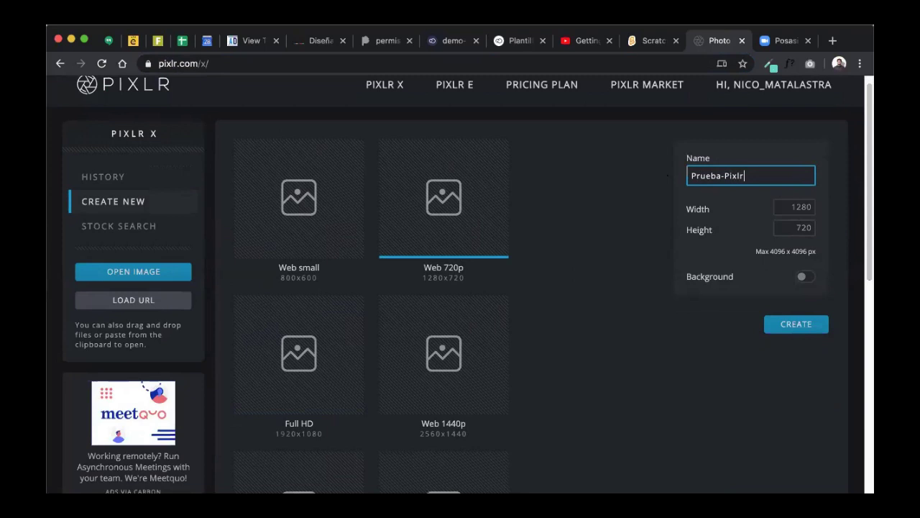
Set the new image's width to 720 and height to 1280, and create the blank canvas.
left_click(778, 202)
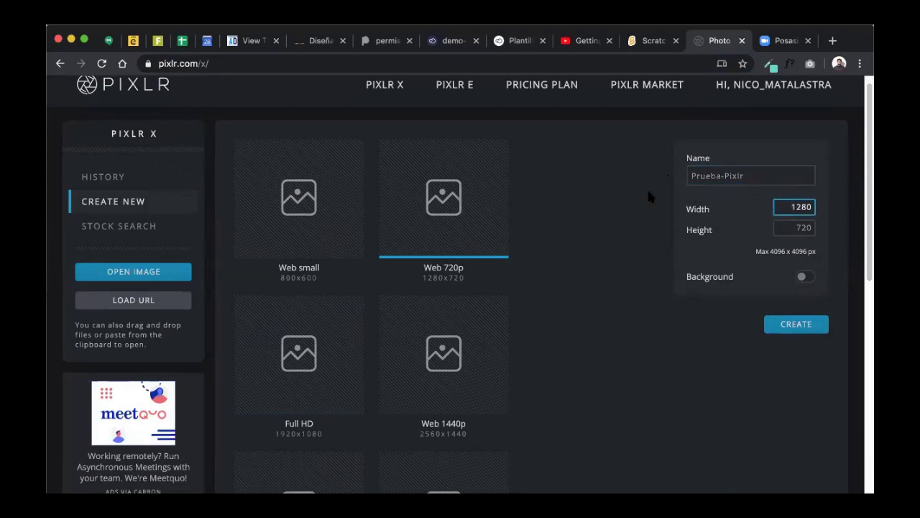
left_click(699, 230)
double_click(798, 206)
type("720")
key("Tab")
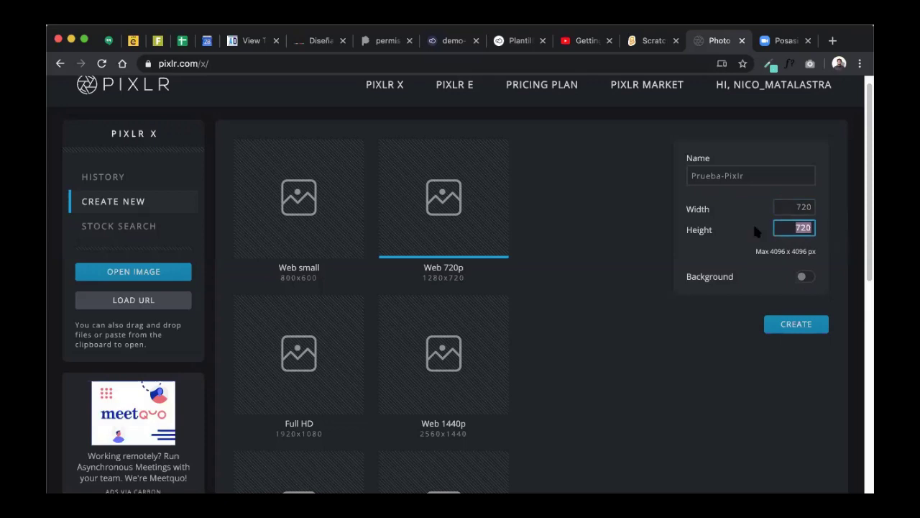
type("1280")
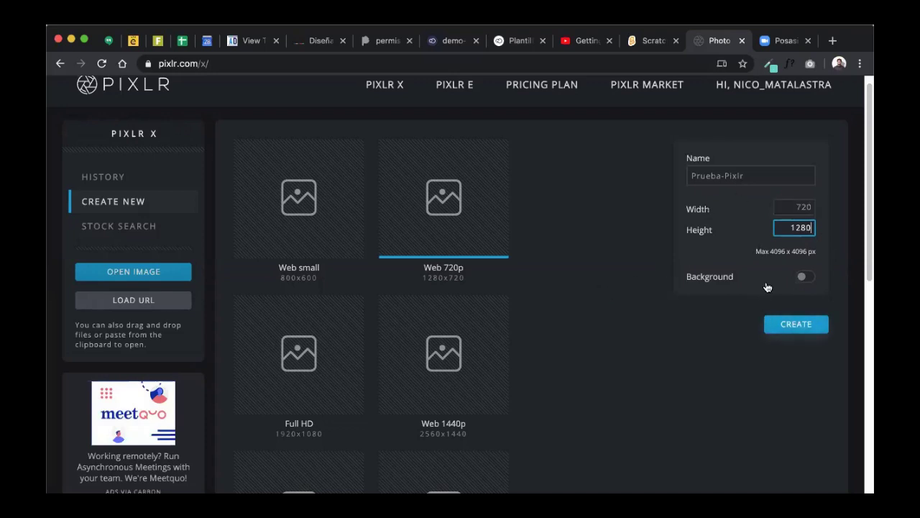
left_click(798, 327)
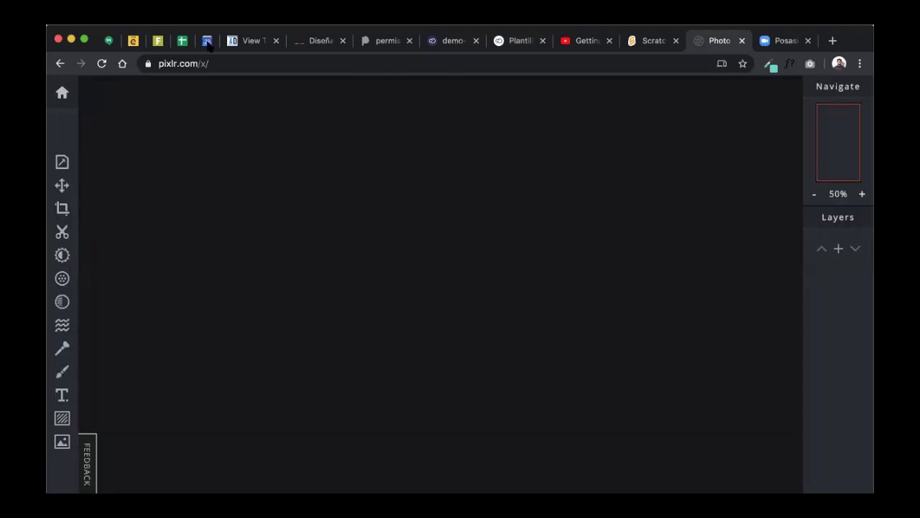
Bring the photo of the handwritten notebook page into the current document as an additional layer.
double_click(857, 43)
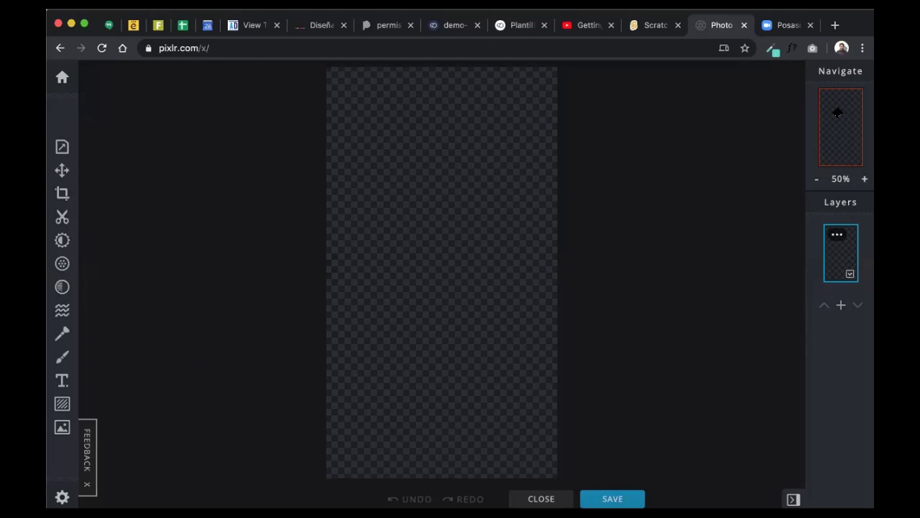
left_click(817, 179)
left_click(864, 179)
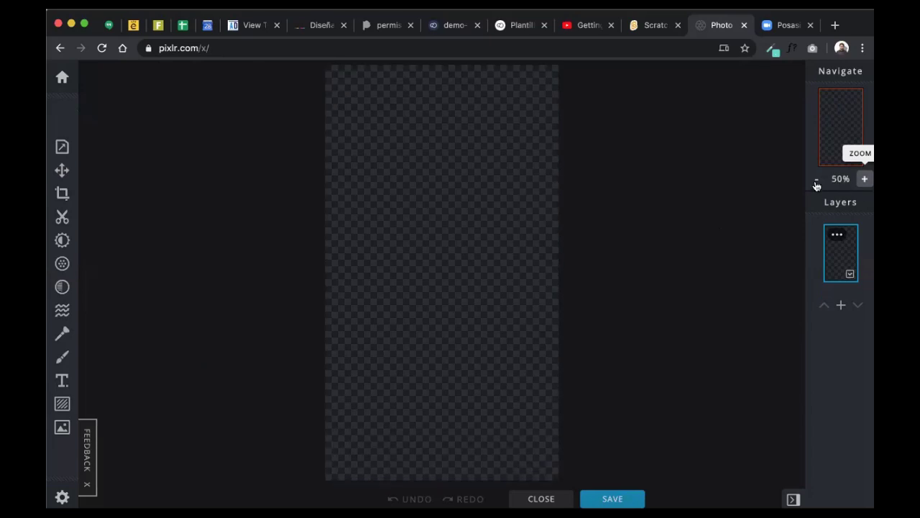
left_click(817, 184)
left_click(817, 184)
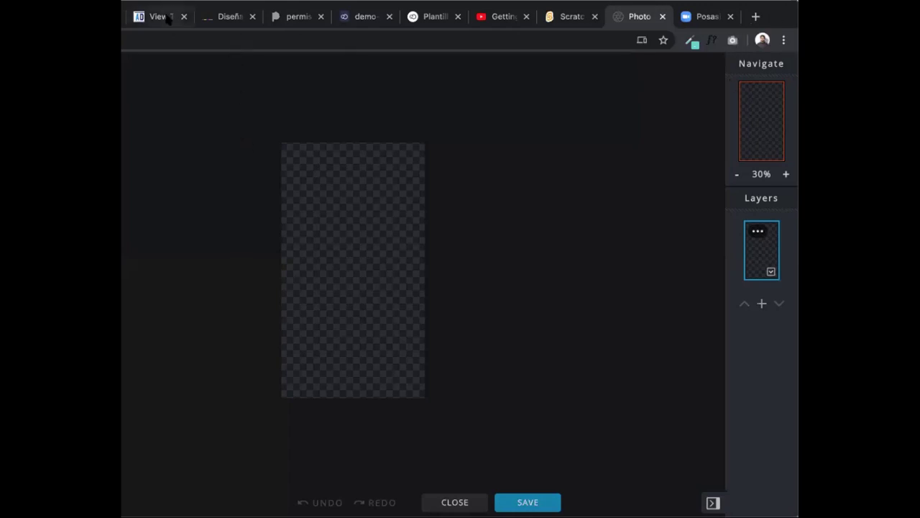
left_click(783, 40)
key("Escape")
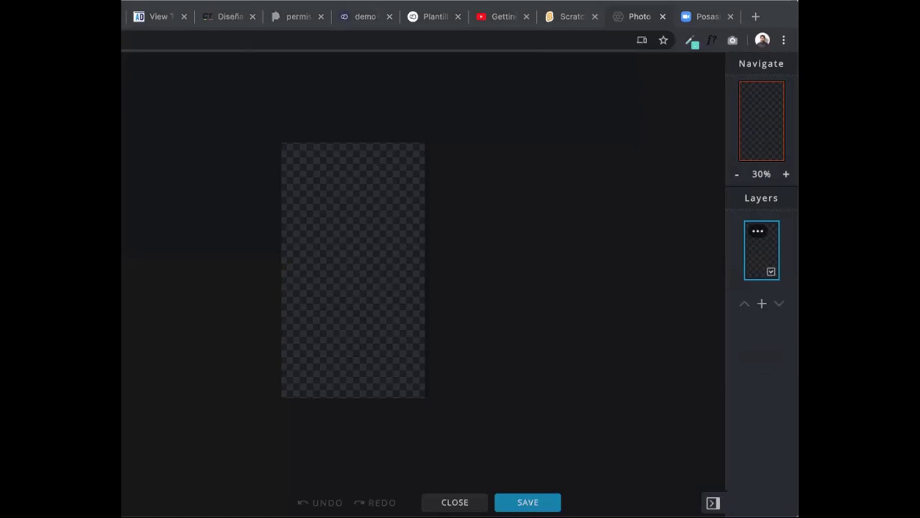
left_click_drag(557, 353, 347, 389)
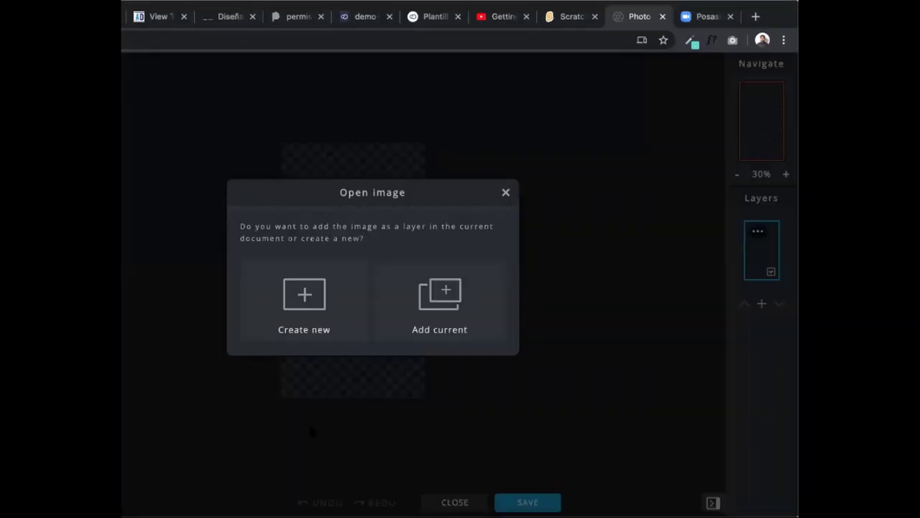
left_click(424, 305)
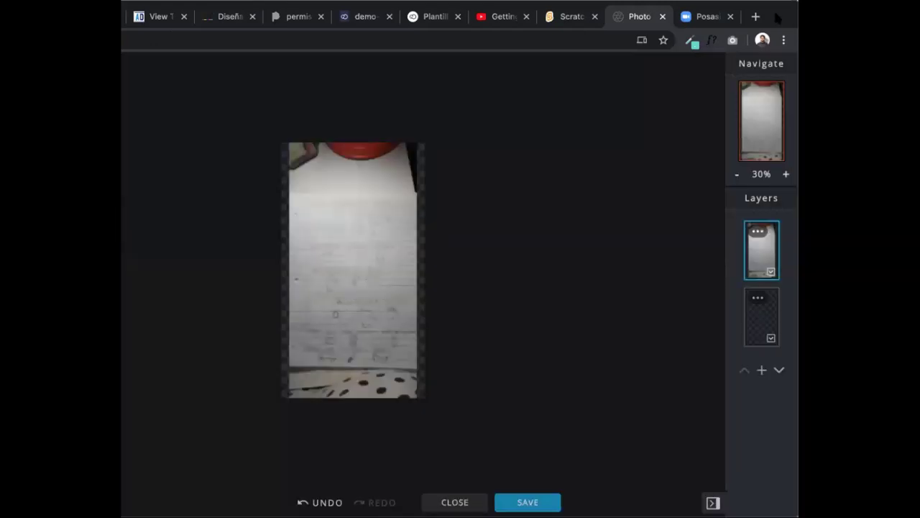
Crop the canvas to the lined notebook sheet, about 630 by 865 pixels, cutting away the table and empty margins.
left_click(60, 18)
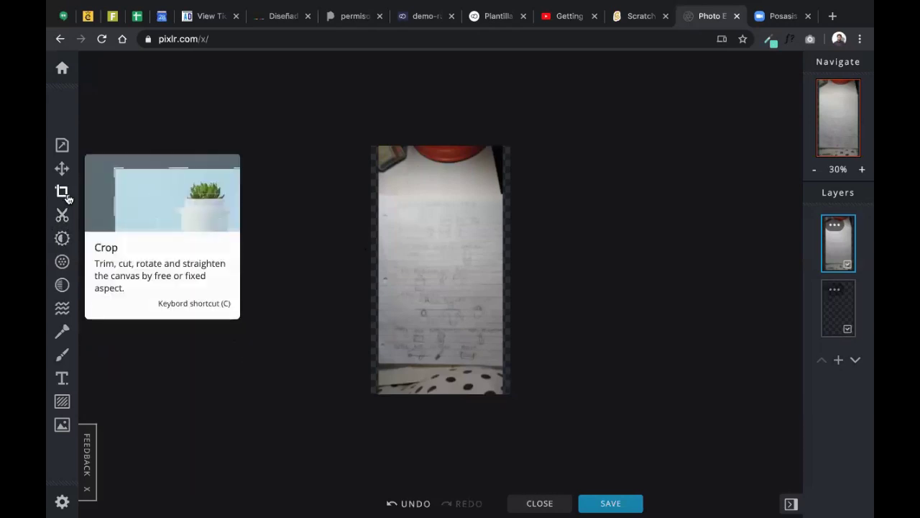
left_click(861, 169)
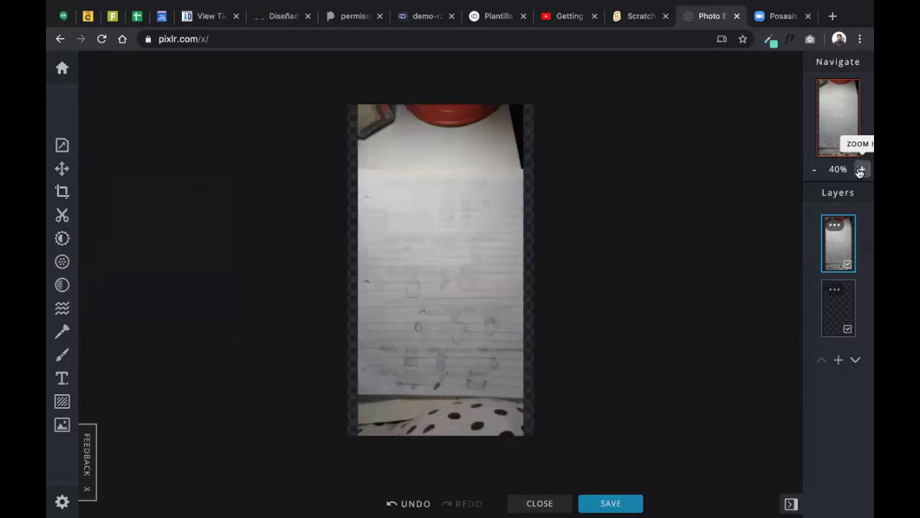
left_click(62, 192)
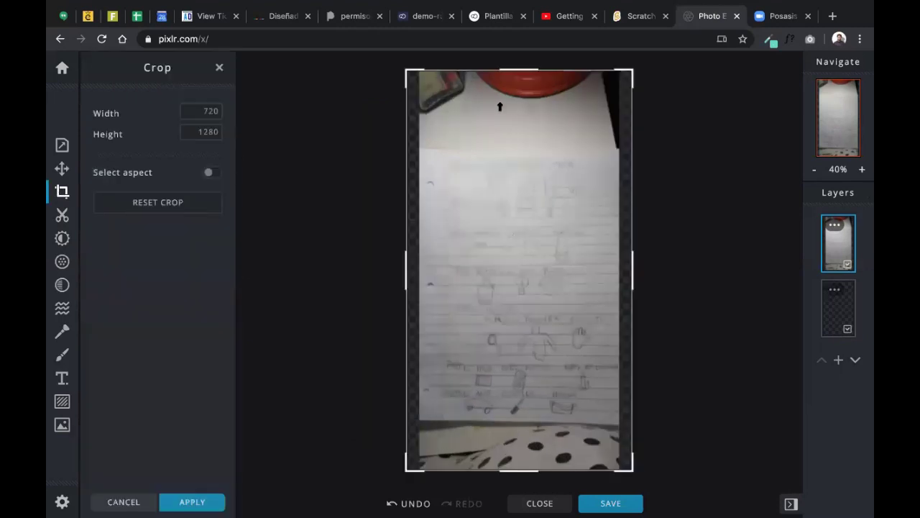
left_click_drag(514, 68, 517, 152)
left_click_drag(407, 313, 421, 314)
left_click_drag(527, 472, 527, 422)
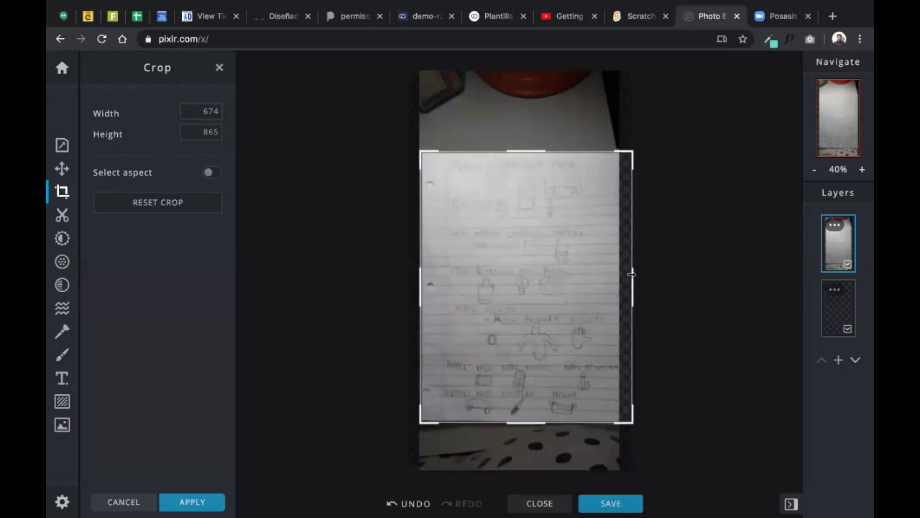
left_click_drag(632, 273, 617, 277)
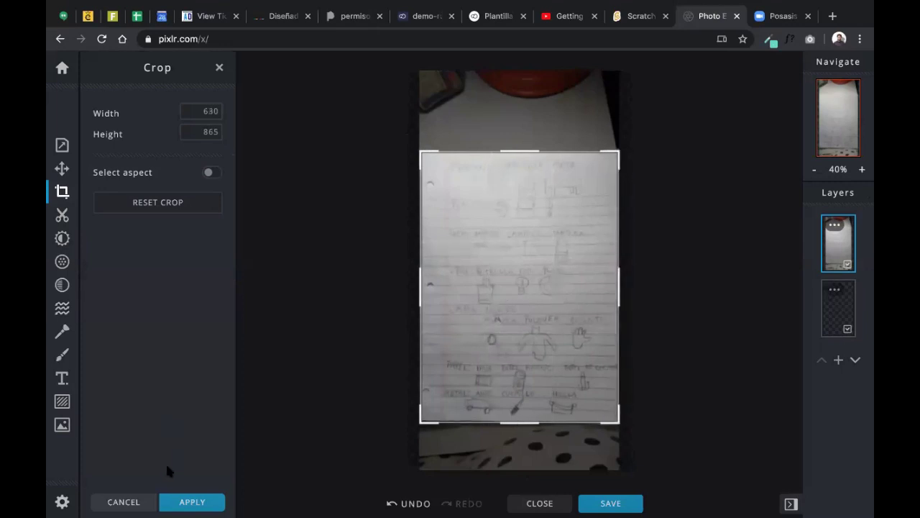
mouse_move(437, 3)
left_click(189, 502)
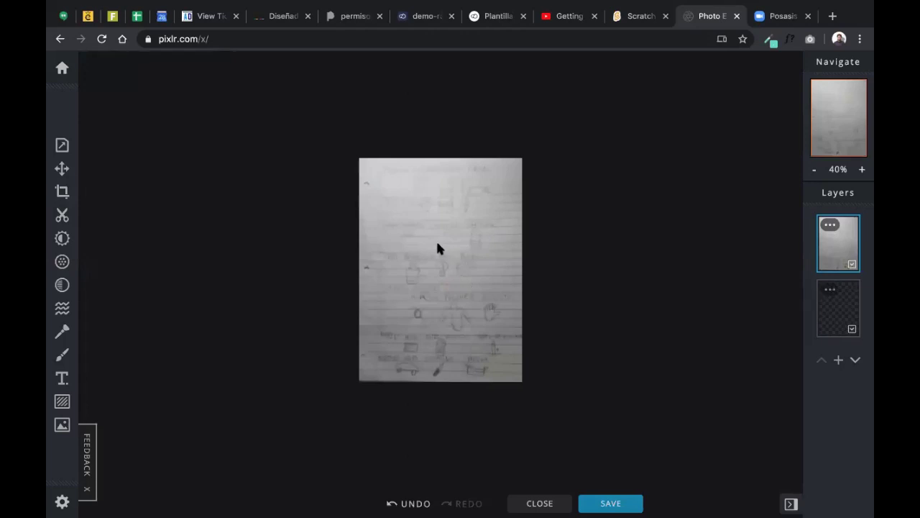
Adjust the light of the cropped photo layer, setting brightness to -20 and contrast to 42.
left_click(862, 169)
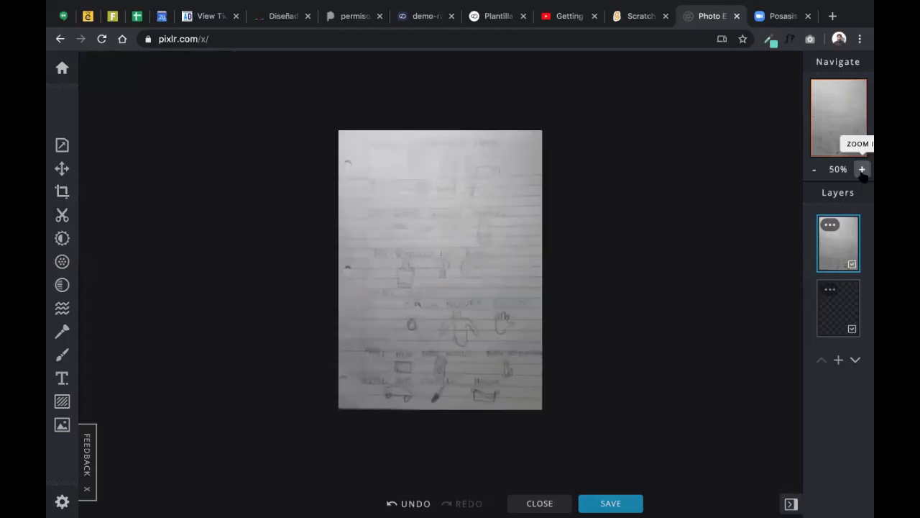
left_click(862, 169)
left_click(862, 169)
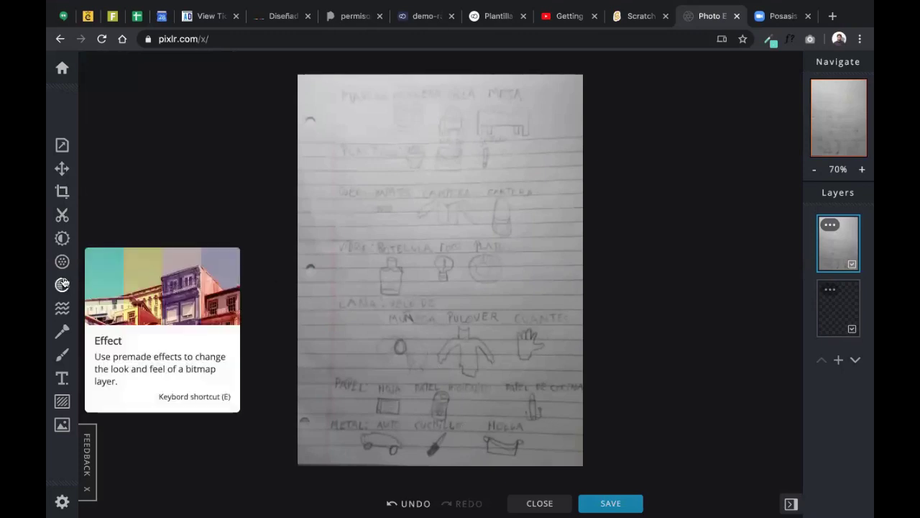
left_click(62, 240)
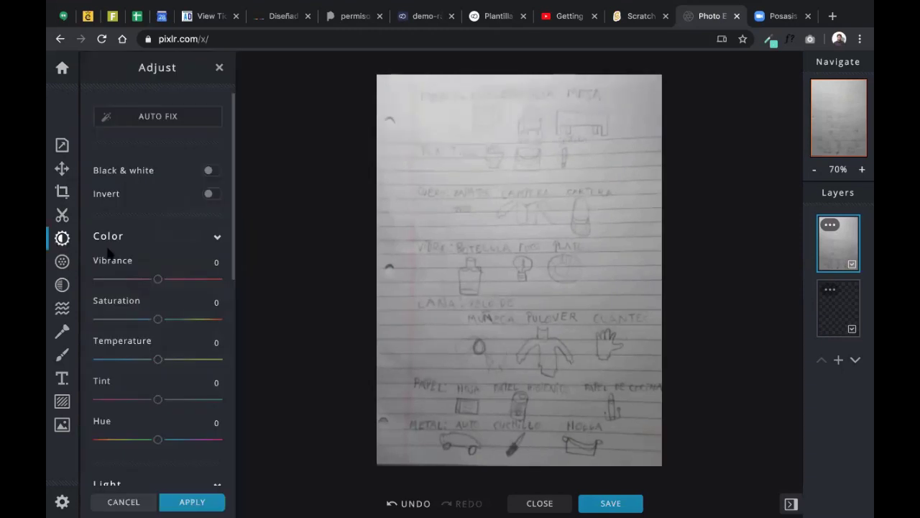
left_click_drag(234, 106, 232, 161)
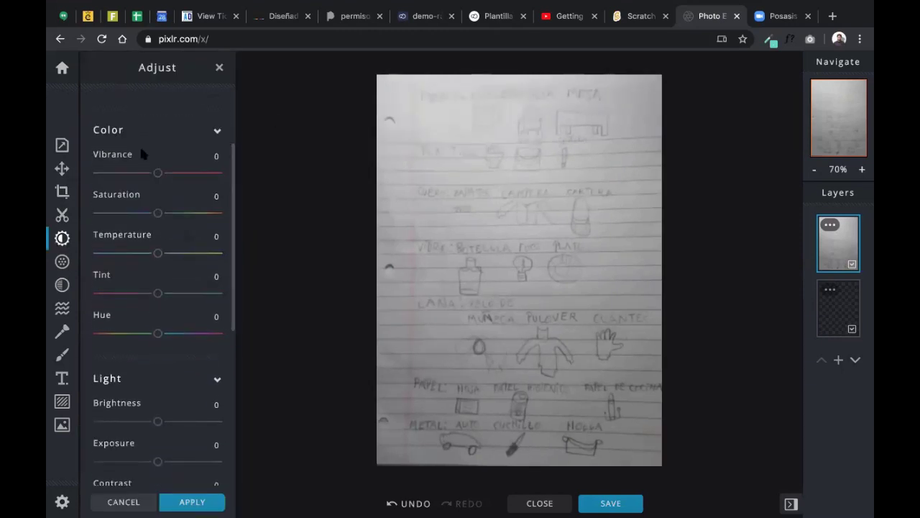
left_click_drag(235, 267, 238, 381)
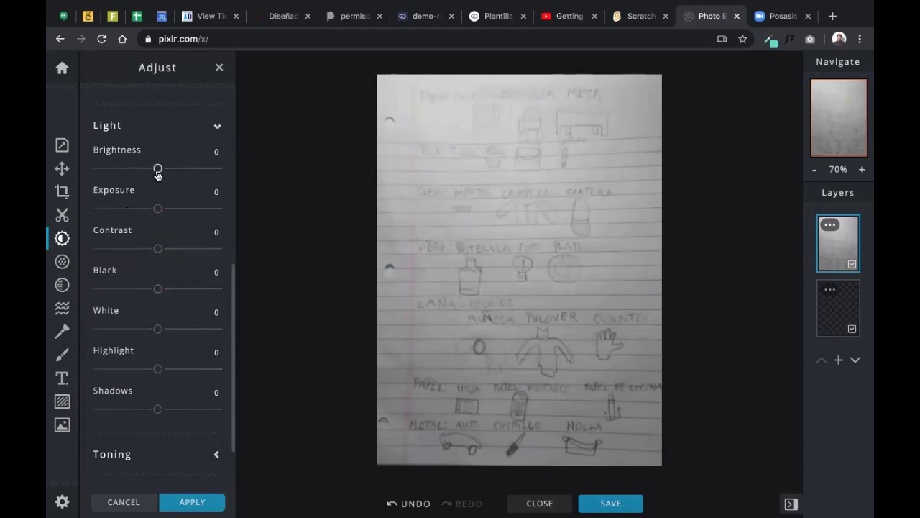
mouse_move(157, 170)
left_mouse_down()
mouse_move(115, 170)
mouse_move(145, 178)
left_mouse_up()
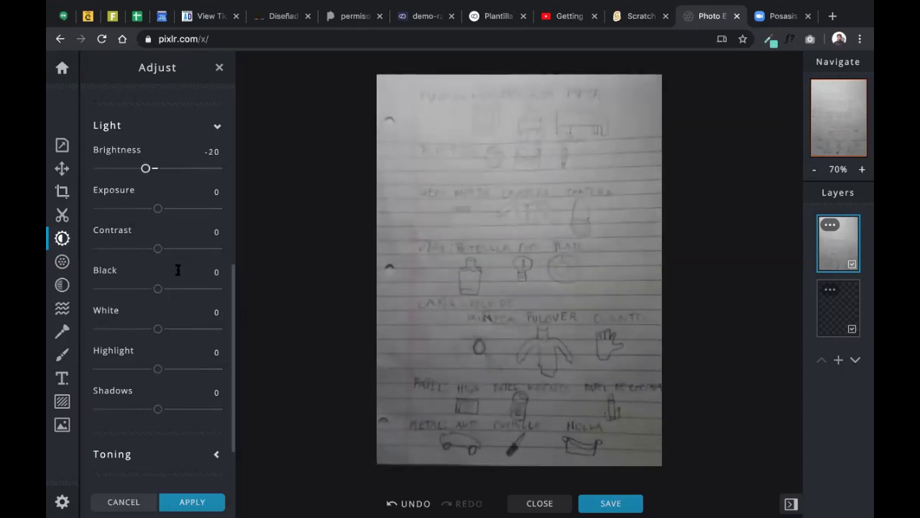
left_click_drag(158, 250, 187, 264)
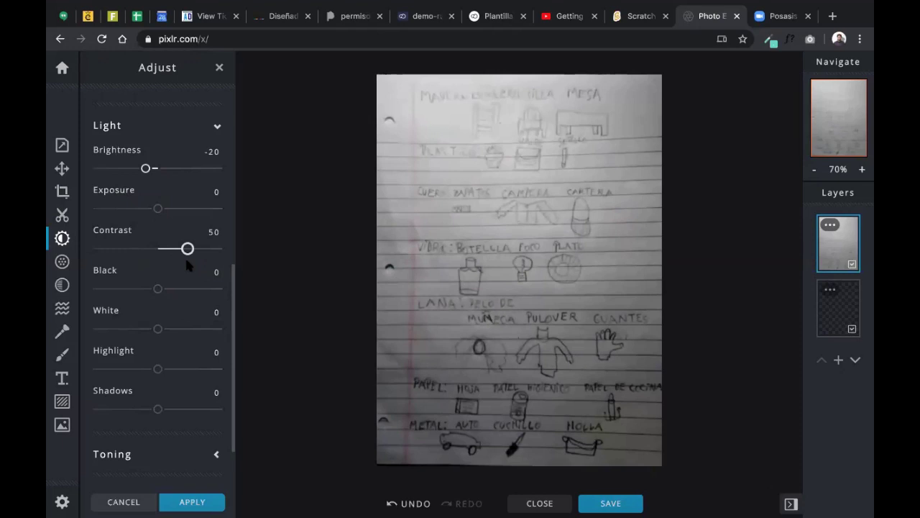
mouse_move(186, 265)
left_mouse_down()
mouse_move(194, 264)
mouse_move(183, 264)
left_mouse_up()
Lower the highlight adjustment of the notebook photo to -90.
scroll(232, 322, "down", 2)
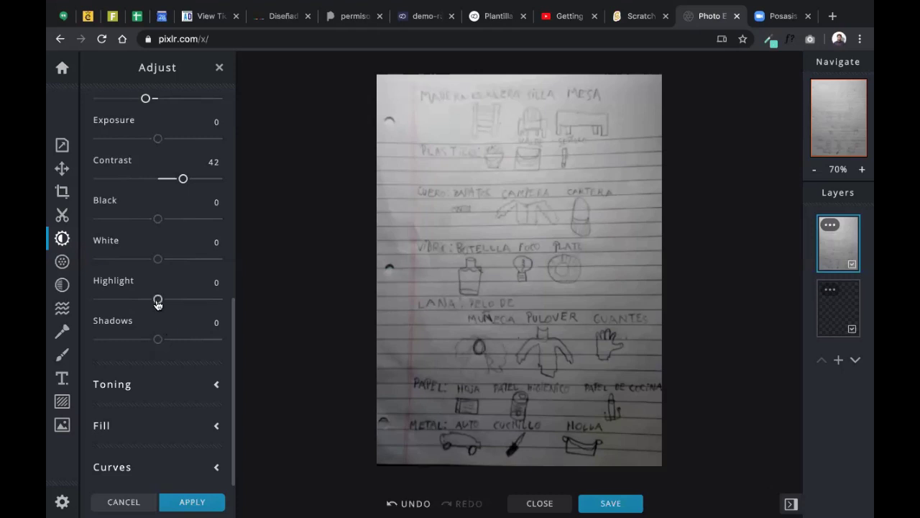
left_click_drag(157, 302, 106, 303)
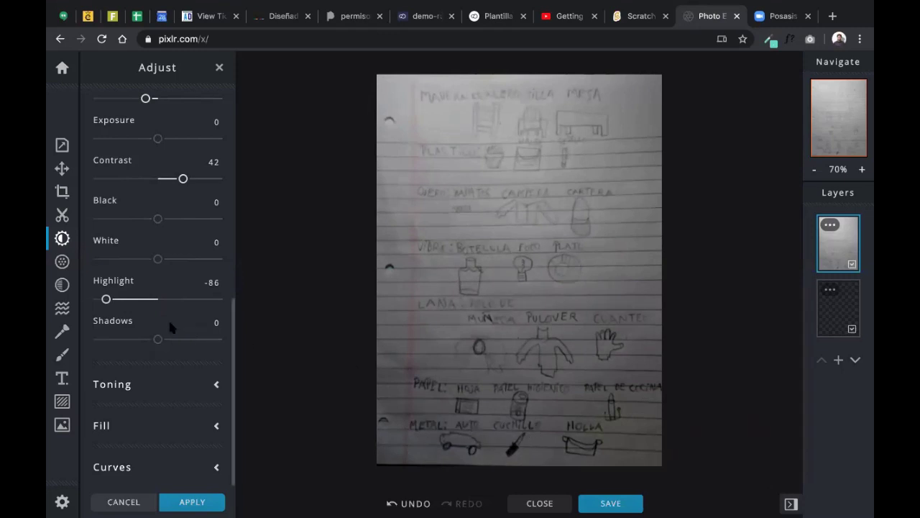
mouse_move(105, 301)
left_mouse_down()
mouse_move(137, 308)
mouse_move(103, 308)
left_mouse_up()
Set the notebook photo's exposure to 6 and its shadows to 50.
scroll(229, 330, "up", 3)
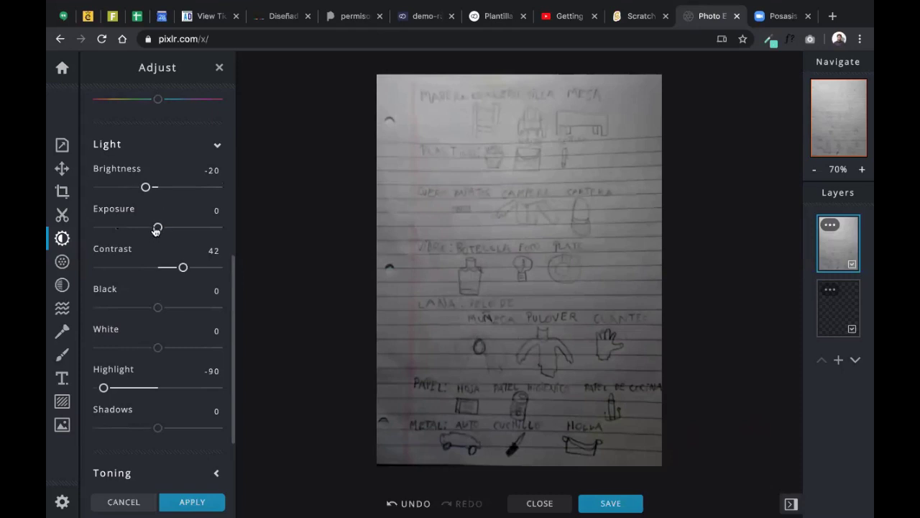
left_click_drag(157, 227, 161, 232)
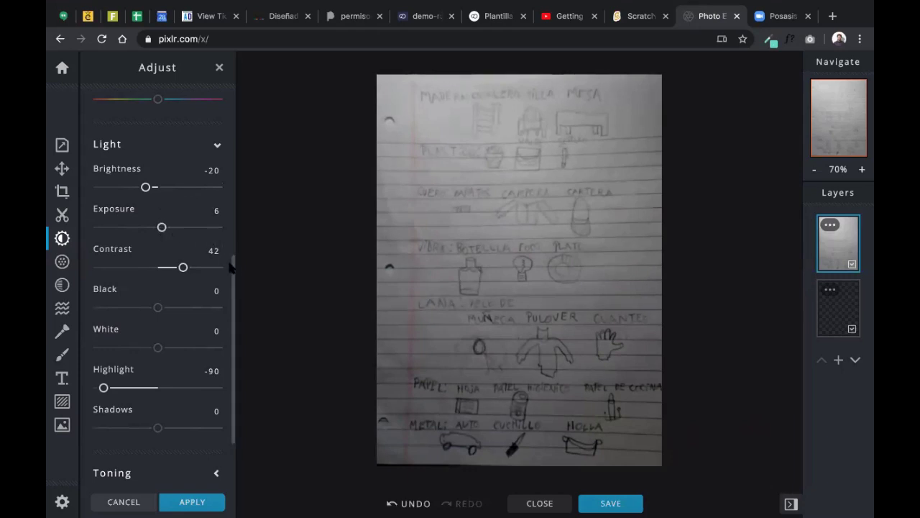
left_click_drag(234, 271, 228, 317)
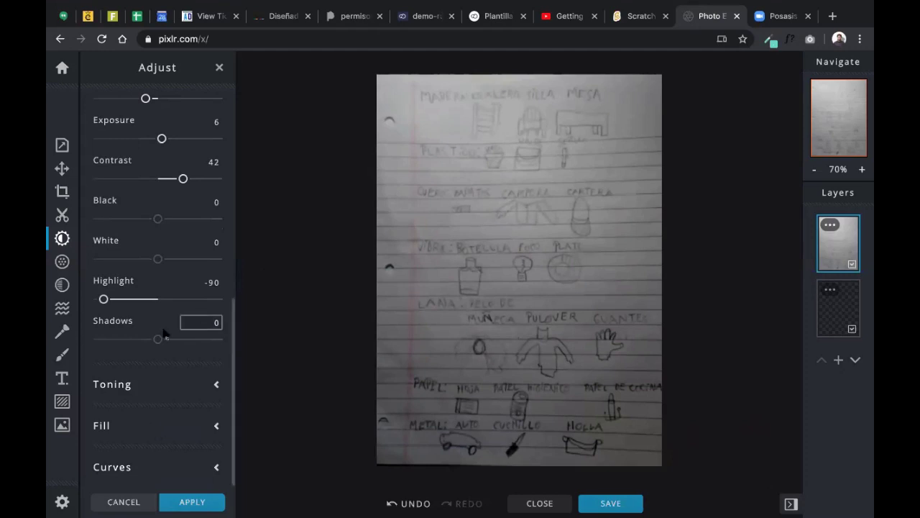
left_click_drag(163, 348, 190, 350)
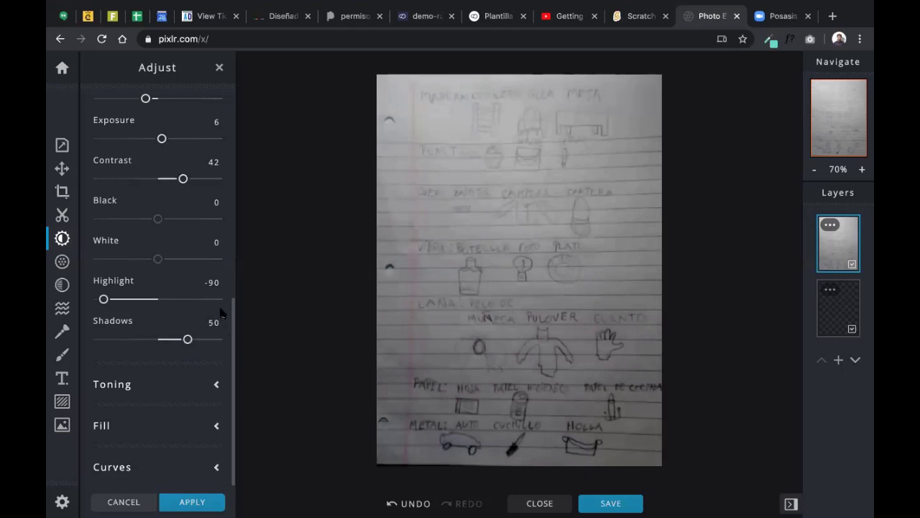
Set the notebook photo's brightness to -22 and apply the light adjustments.
left_click_drag(235, 328, 235, 308)
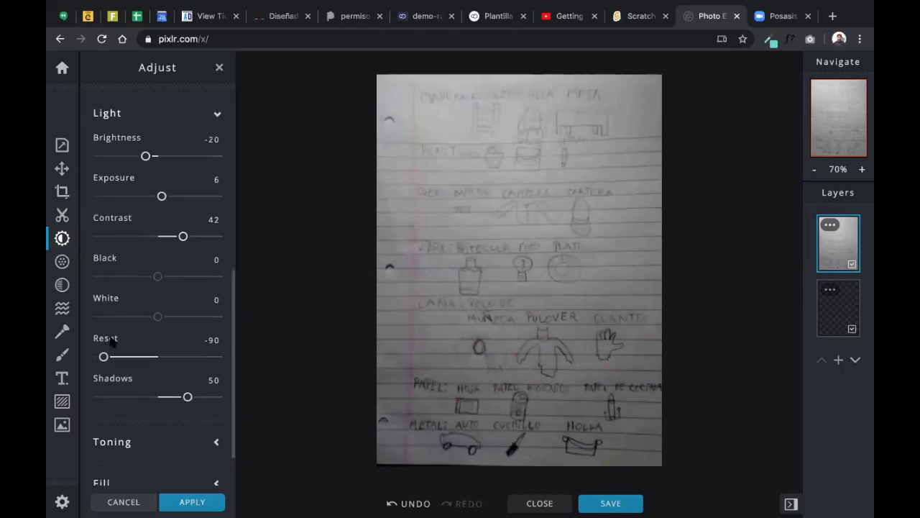
left_click(142, 157)
mouse_move(143, 157)
left_mouse_down()
mouse_move(124, 157)
mouse_move(145, 159)
left_mouse_up()
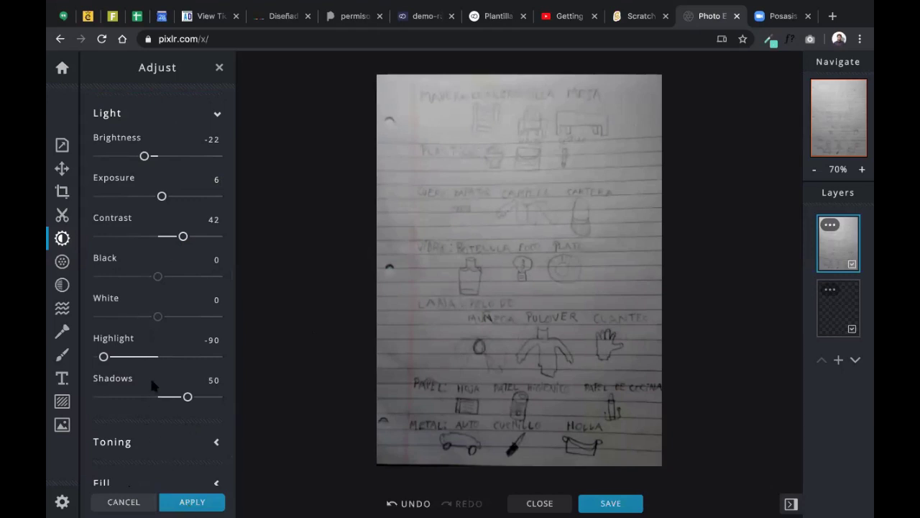
left_click(198, 503)
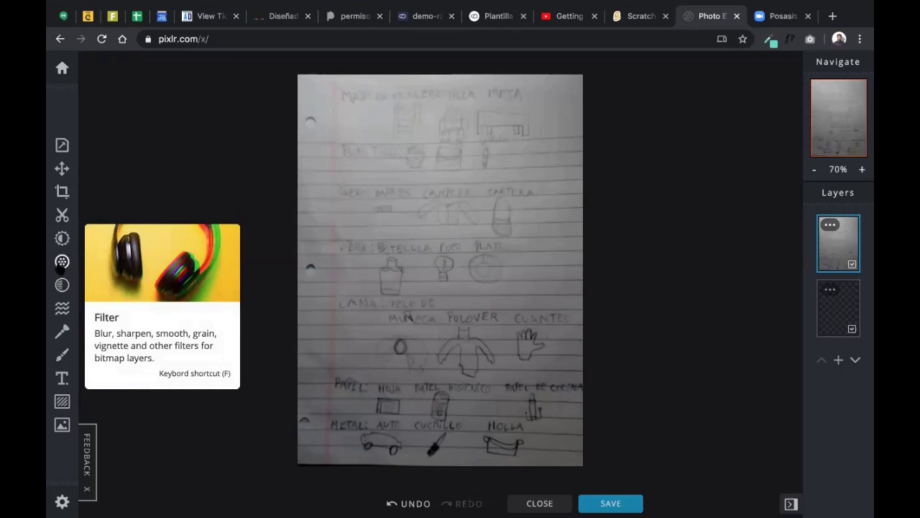
Apply a strong Sharpen filter to the notebook photo, somewhat below the maximum of 100.
left_click(62, 263)
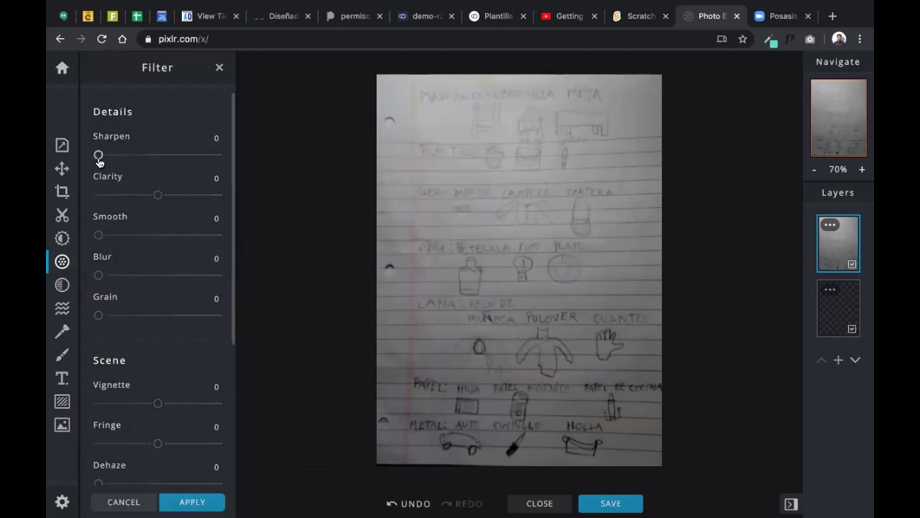
left_click_drag(99, 157, 141, 164)
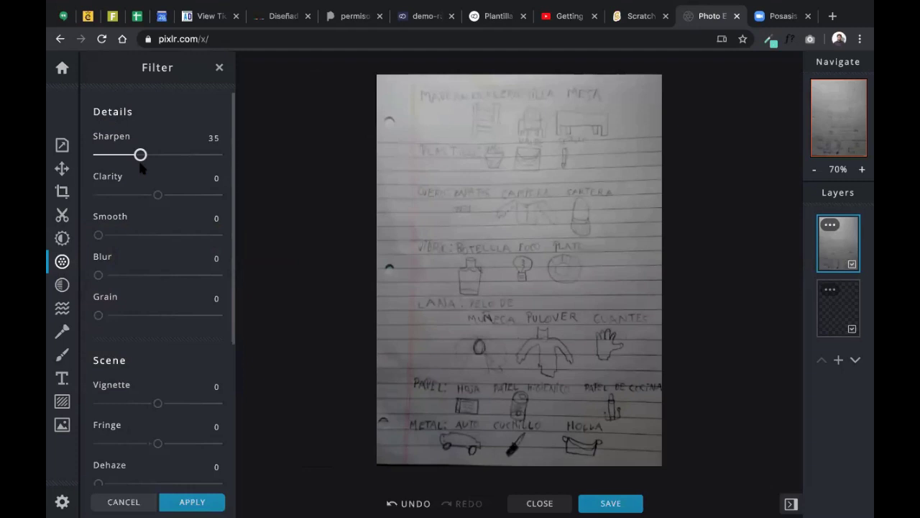
left_click_drag(141, 166, 226, 177)
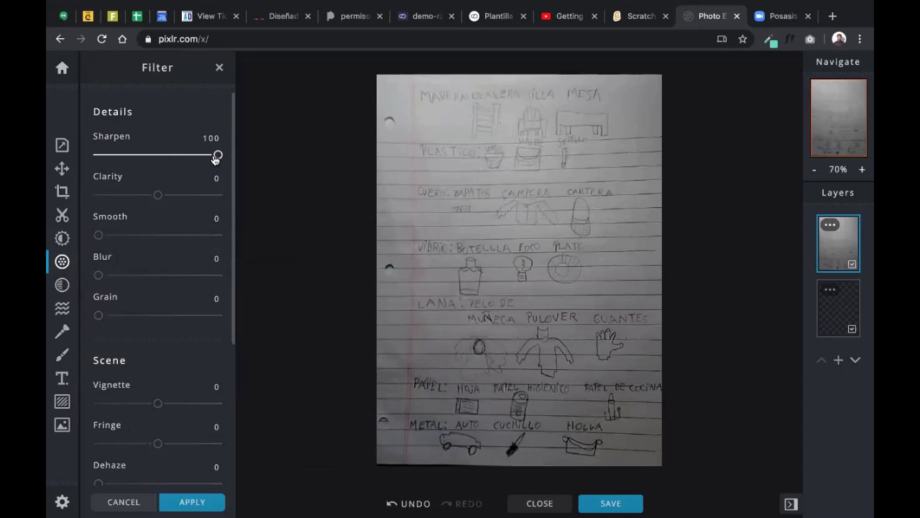
left_click_drag(217, 159, 184, 161)
left_click(190, 502)
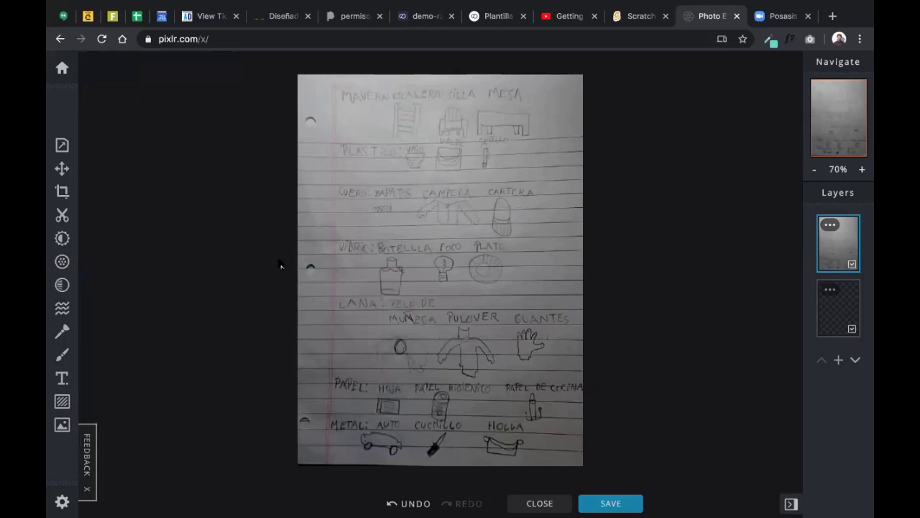
Look through the Too-Old effect presets for the notebook photo without applying one.
left_click(62, 286)
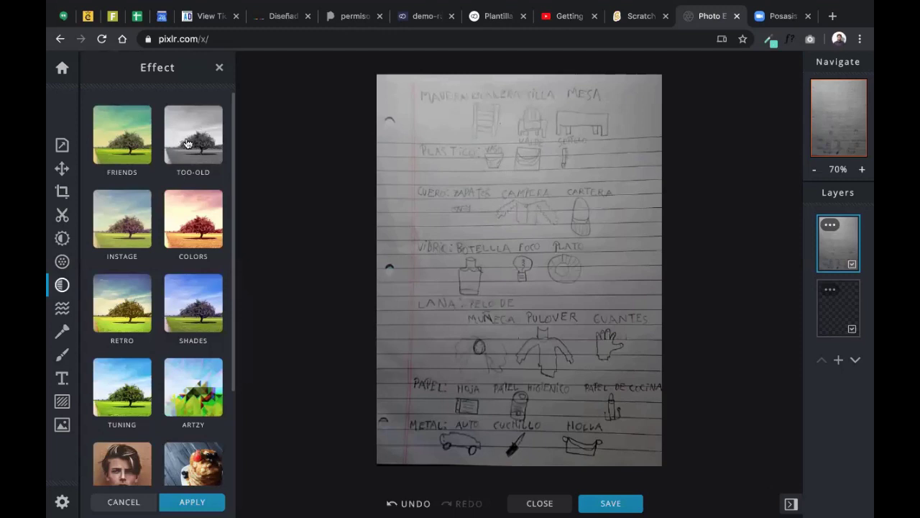
left_click(186, 144)
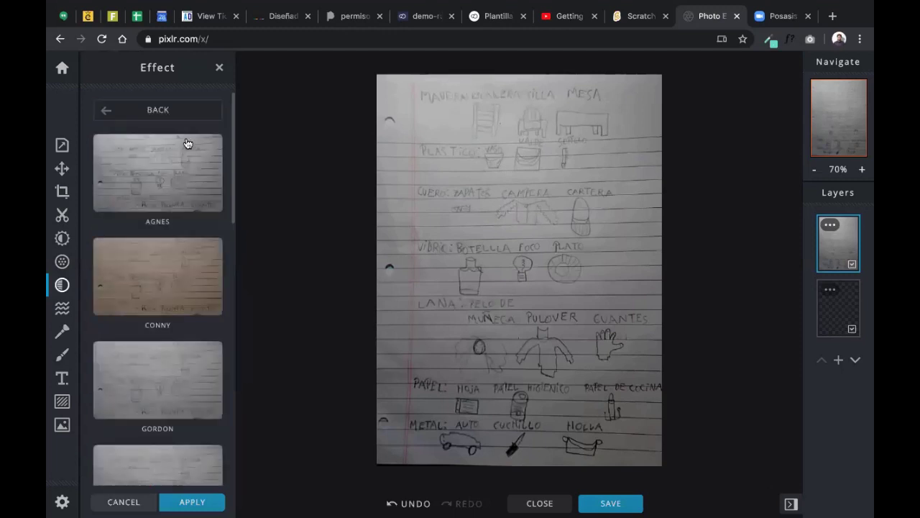
left_click(104, 109)
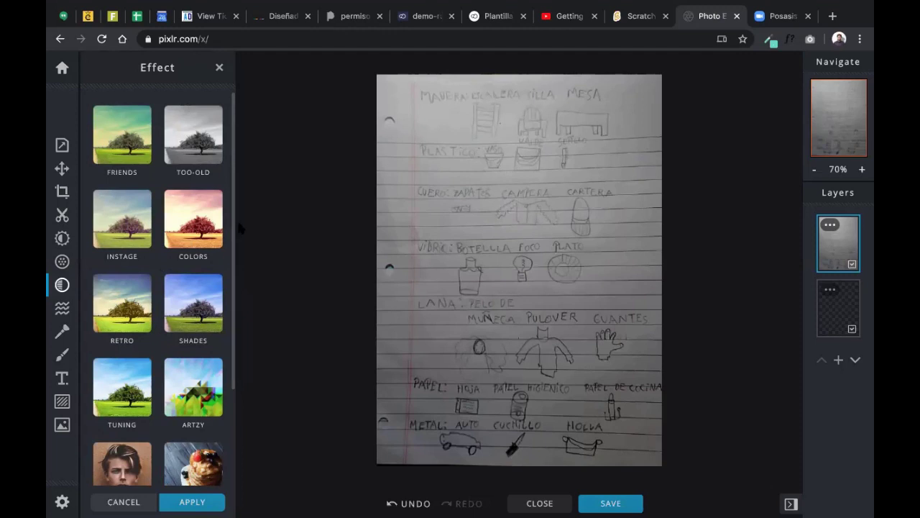
left_click(192, 138)
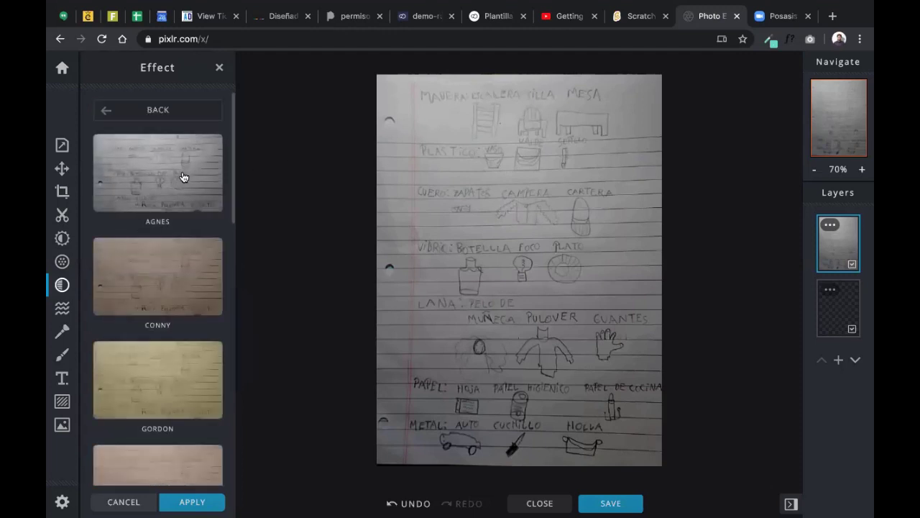
left_click_drag(233, 132, 228, 97)
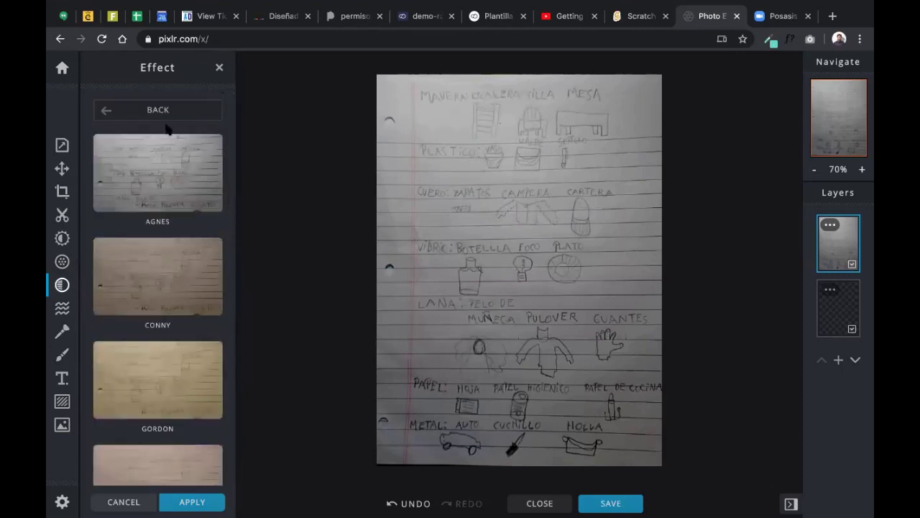
left_click(62, 284)
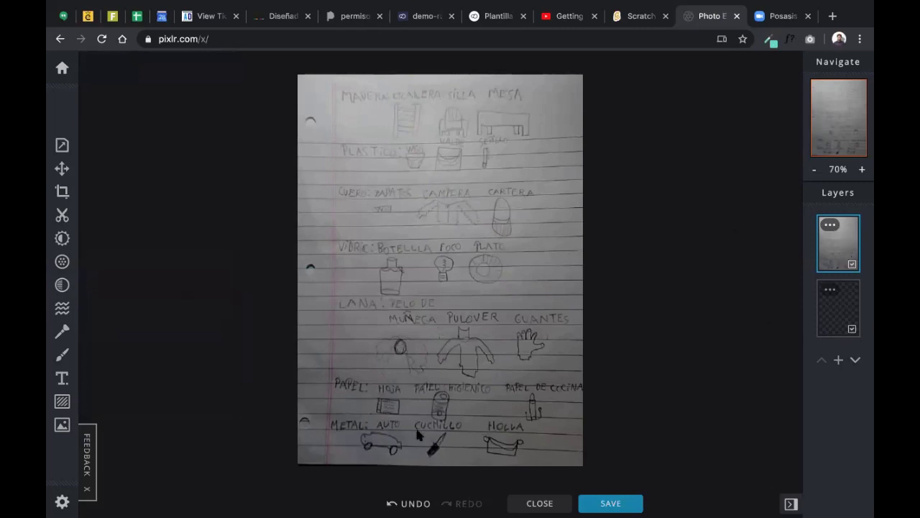
Open the save options for the edited notebook image and check the output format and file size.
left_click(606, 504)
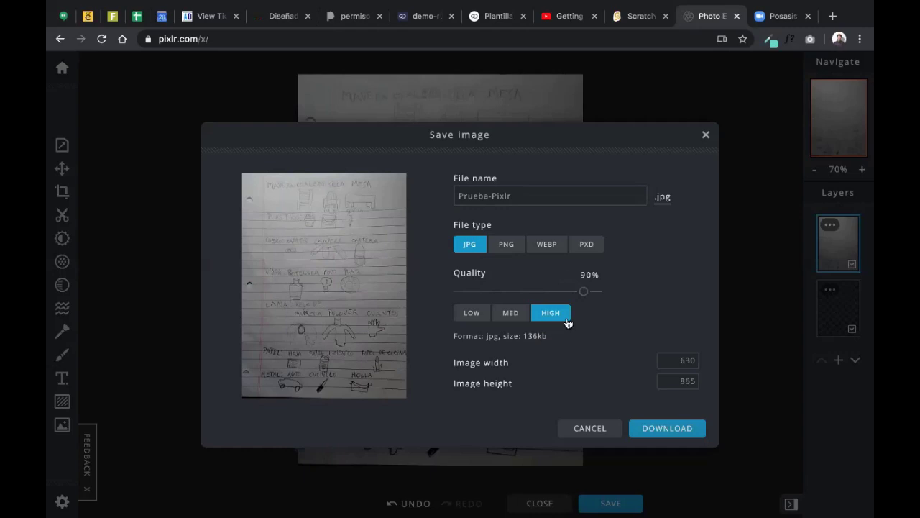
left_click_drag(458, 337, 548, 343)
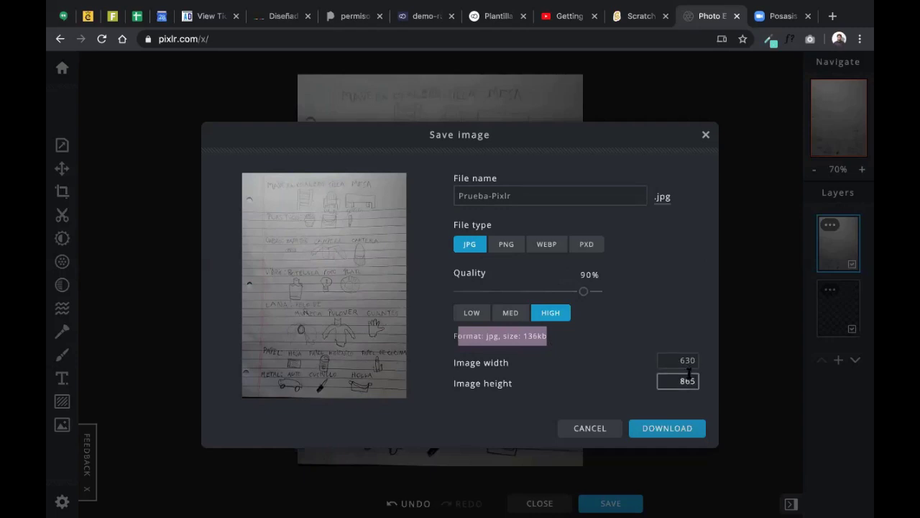
Try to set the exported image's size to 720 by 1280 pixels.
double_click(680, 361)
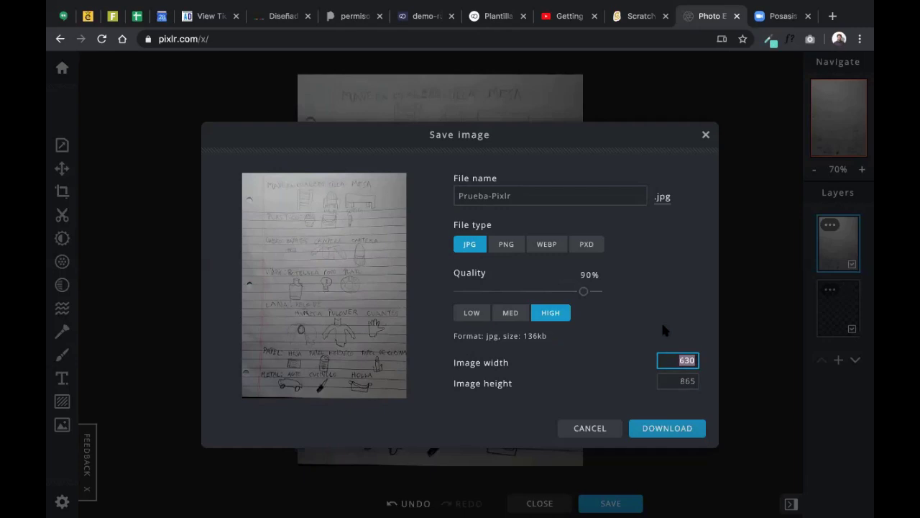
type("720")
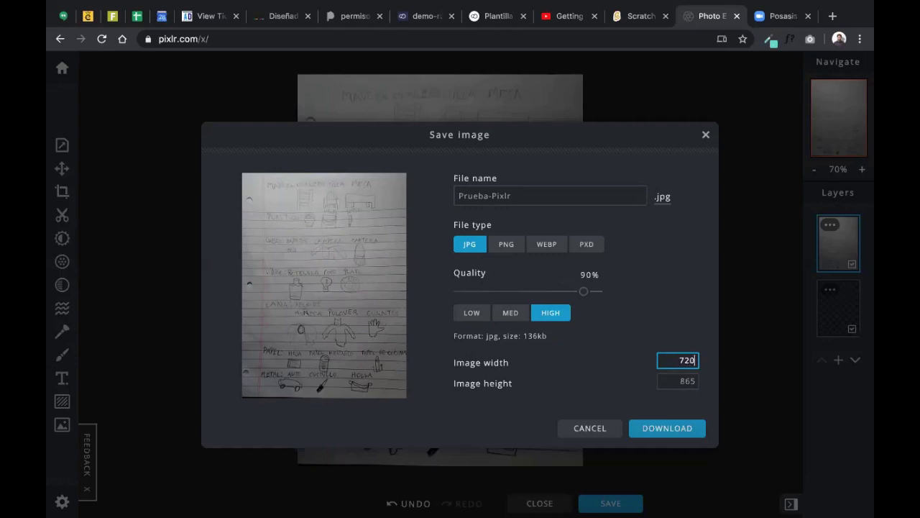
double_click(676, 382)
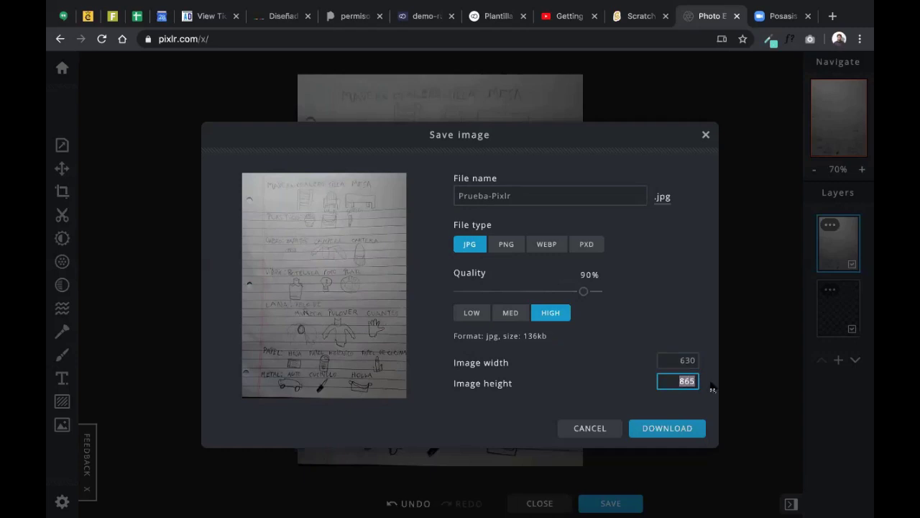
type("1280")
left_click(659, 316)
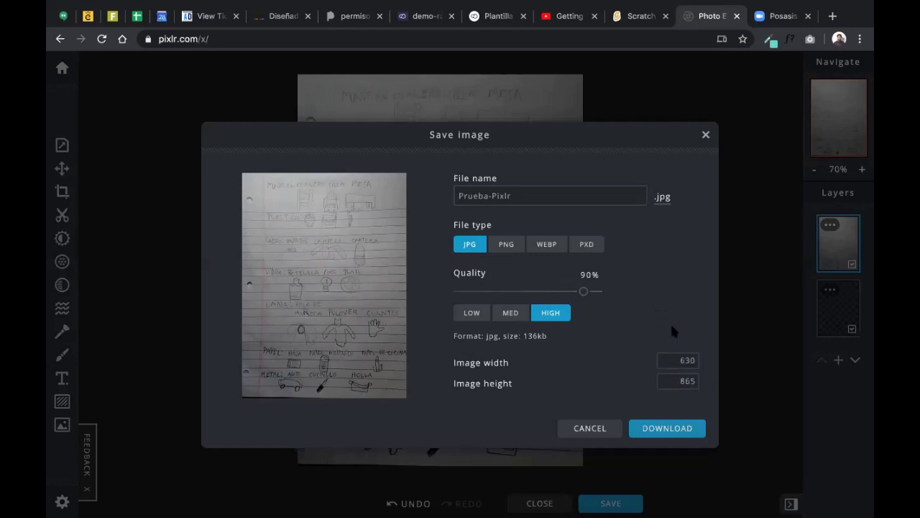
left_click(613, 384)
left_click(633, 333)
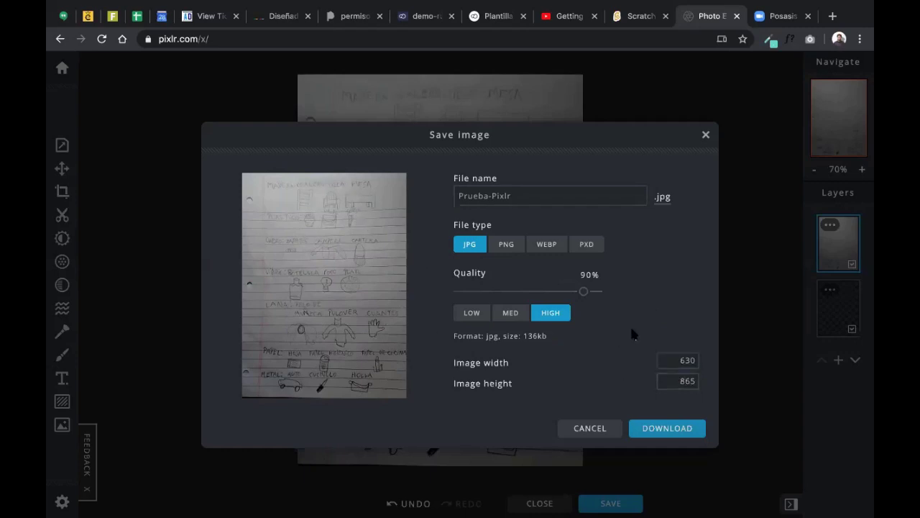
Download the notebook image as Prueba-Pixlr.jpg and close the file preview and the save dialog.
left_click(667, 429)
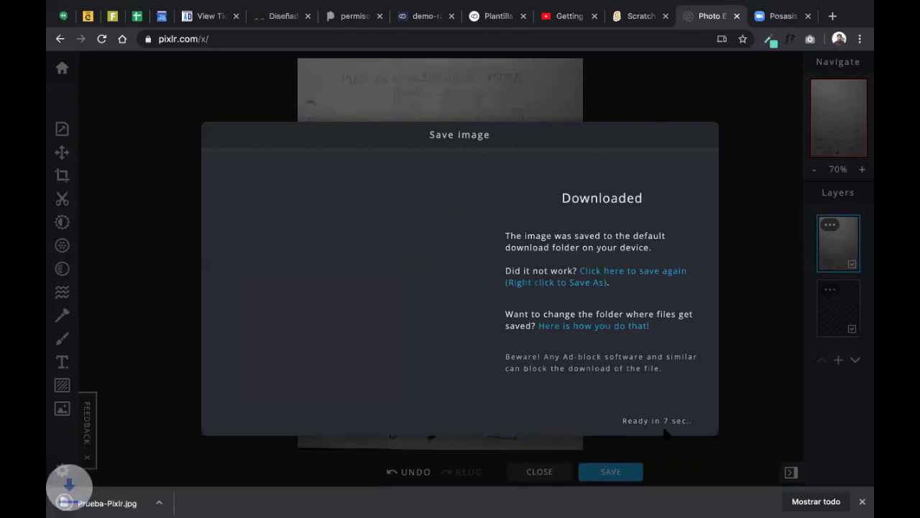
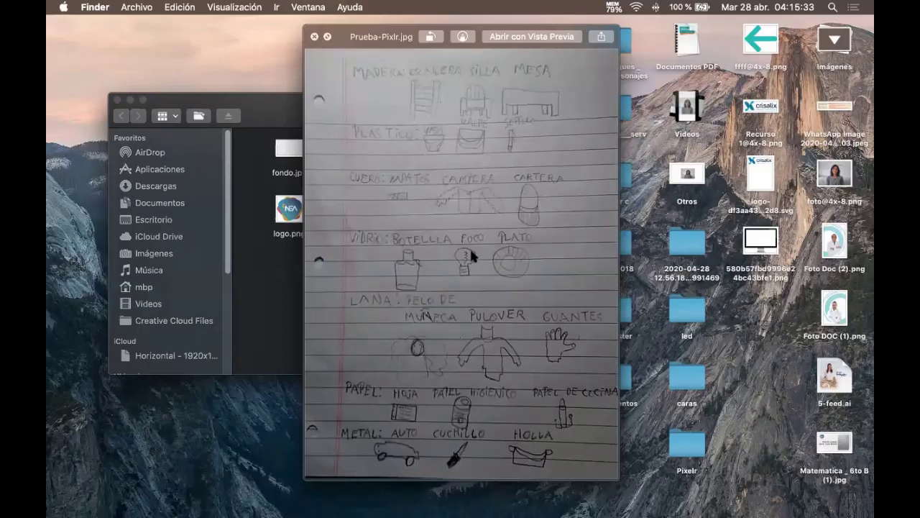
key("space")
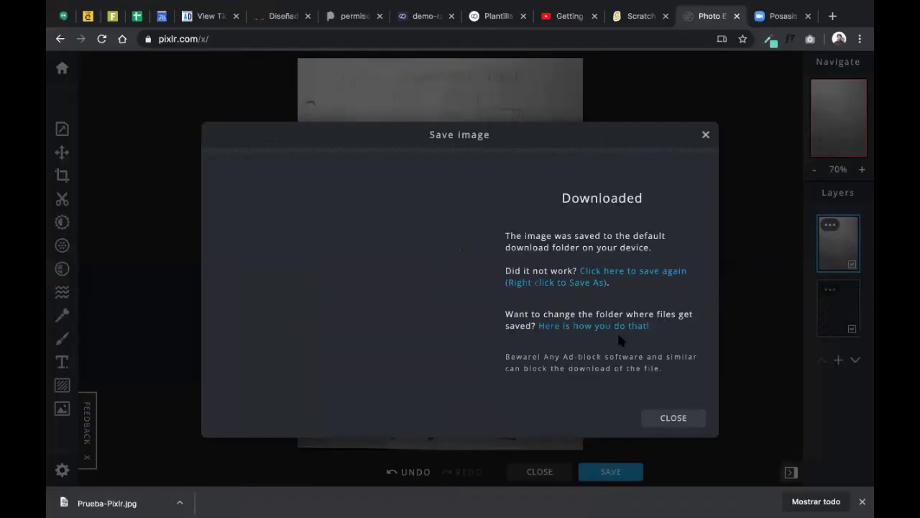
left_click(863, 501)
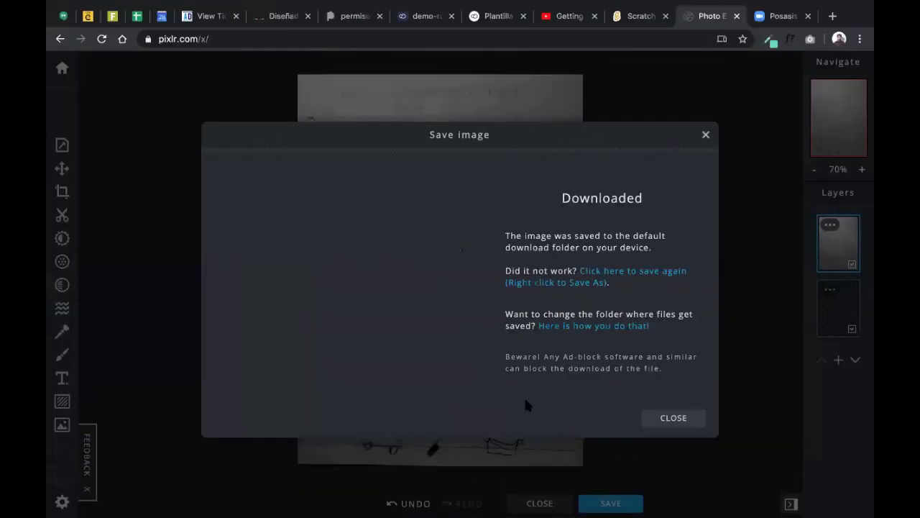
left_click(670, 420)
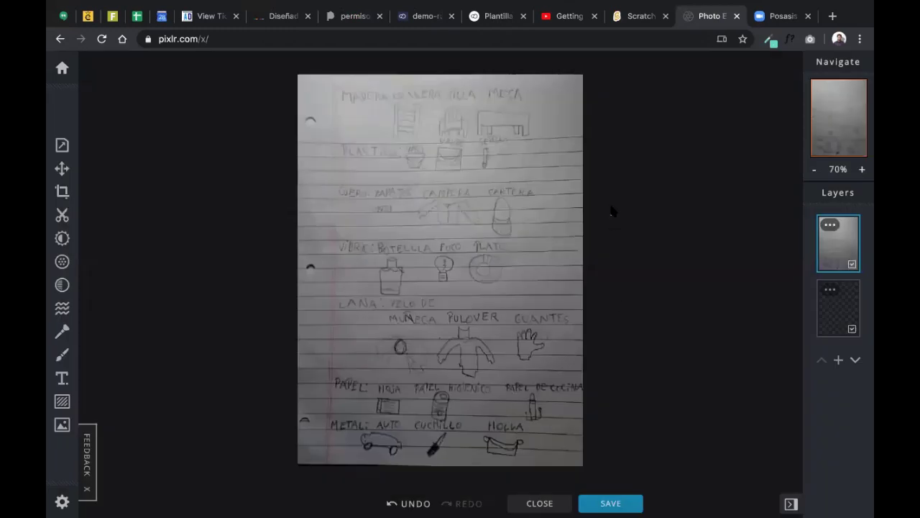
Close the notebook image and start a new image named Composicion-Pixlr.
left_click(538, 504)
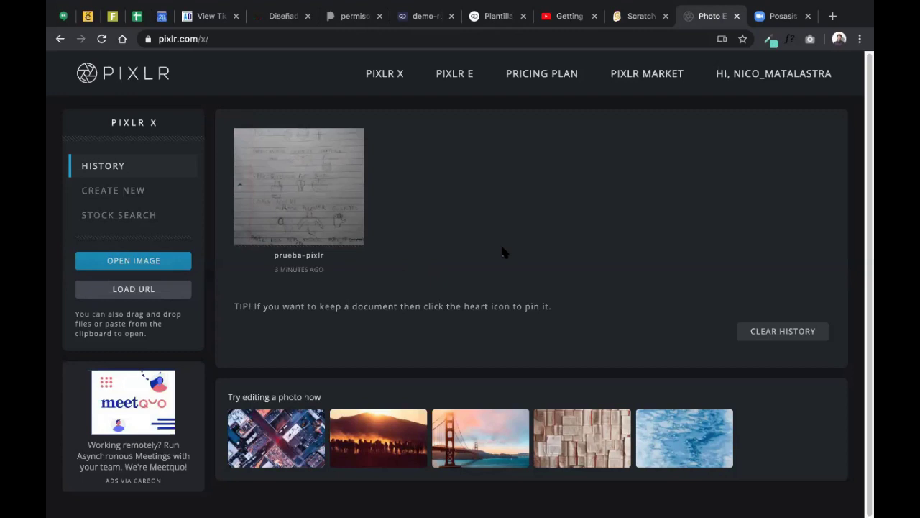
left_click(94, 195)
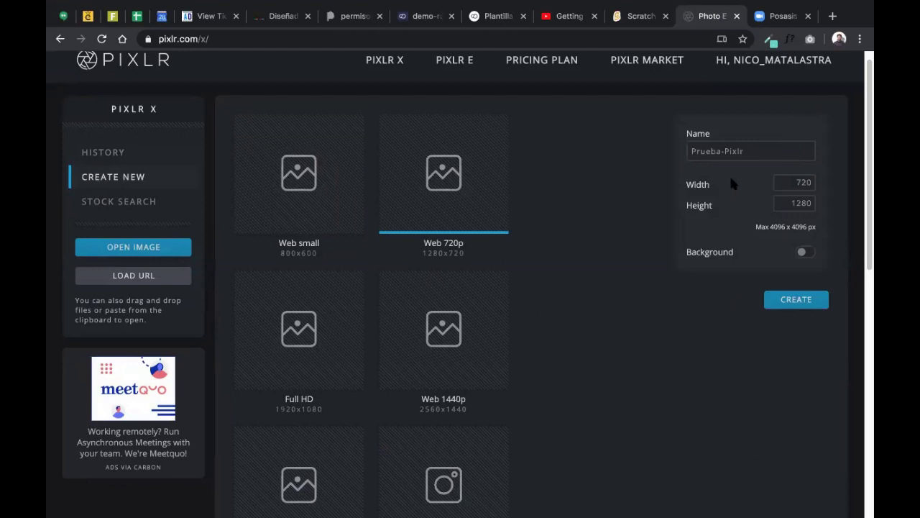
left_click(696, 151)
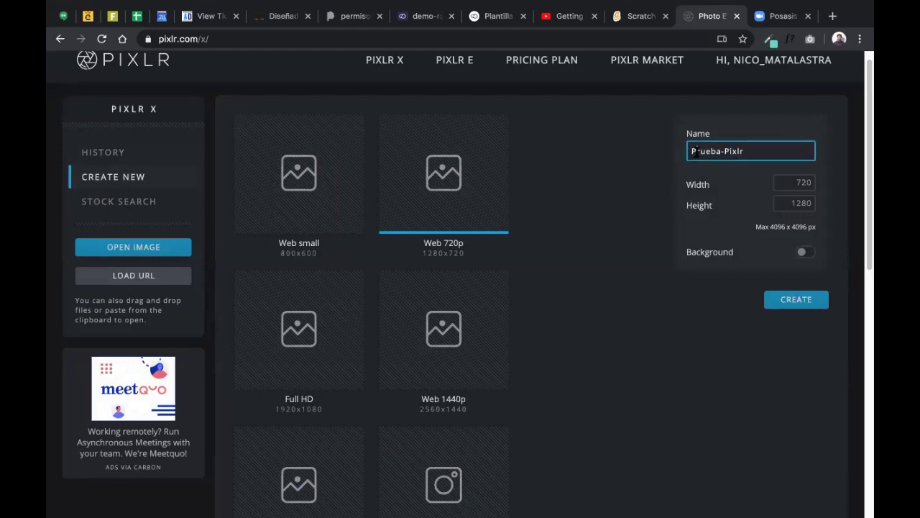
double_click(696, 151)
type("Composició")
key("BackSpace")
type("on")
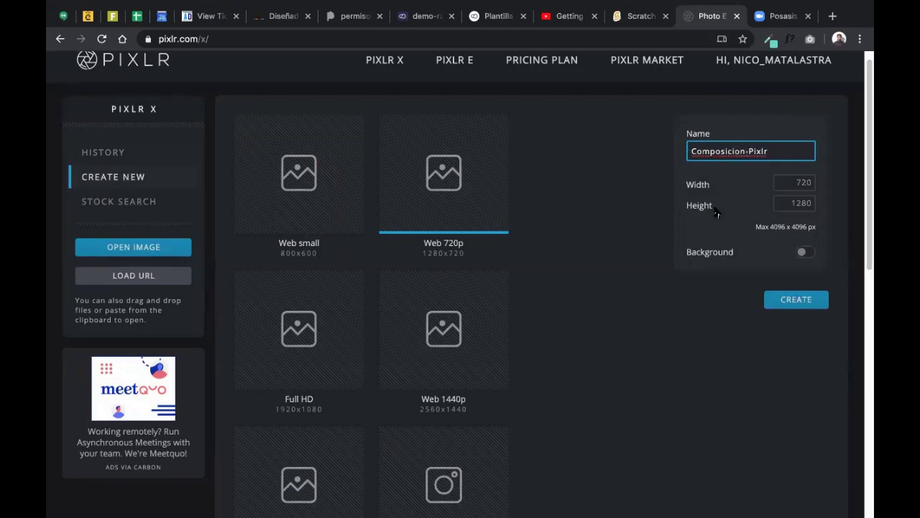
left_click(634, 189)
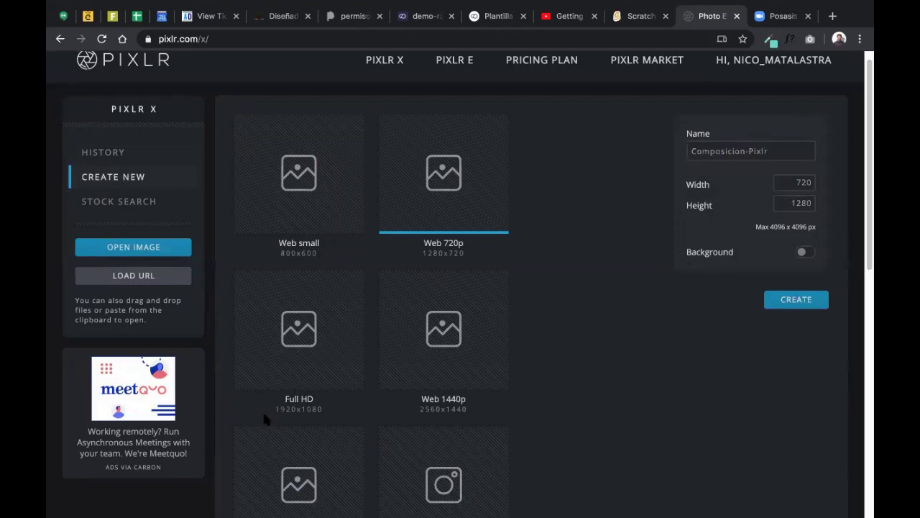
Create the new image with the Full HD preset, 1920 by 1080 pixels, without a background.
left_click(295, 336)
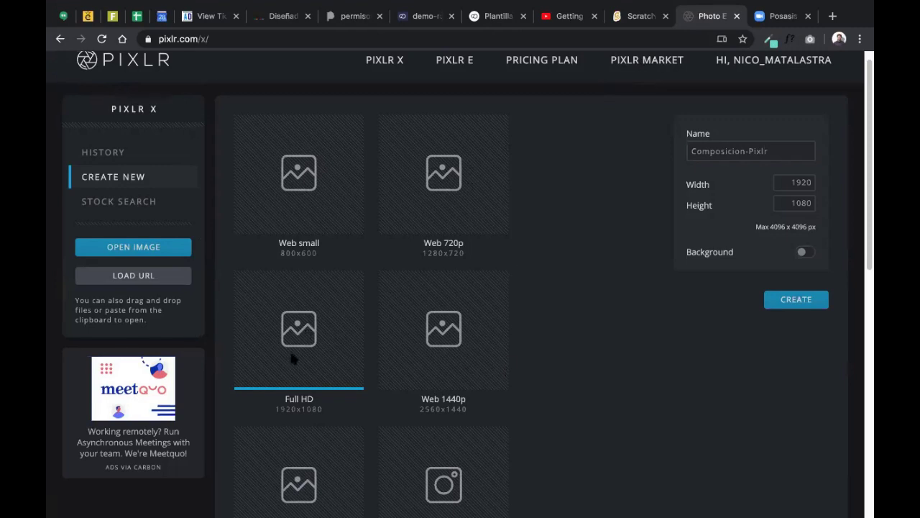
left_click(796, 302)
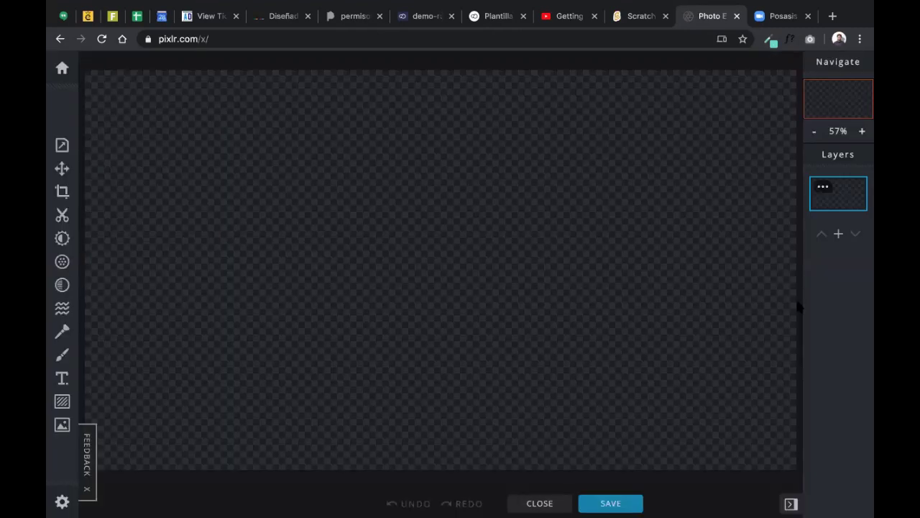
left_click(813, 133)
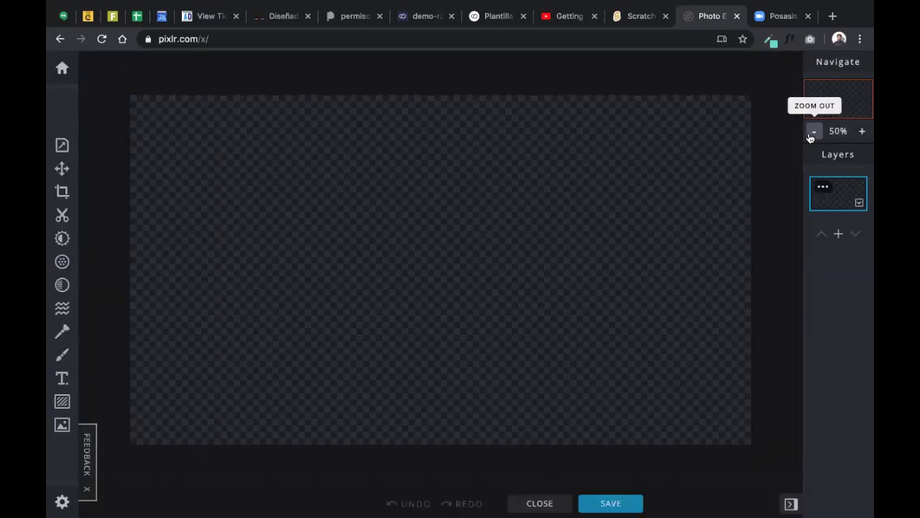
left_click(813, 133)
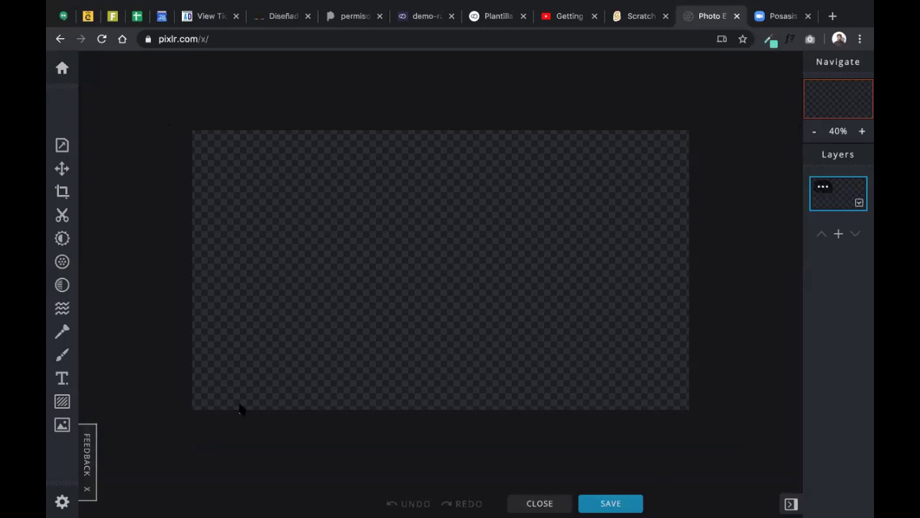
mouse_move(70, 9)
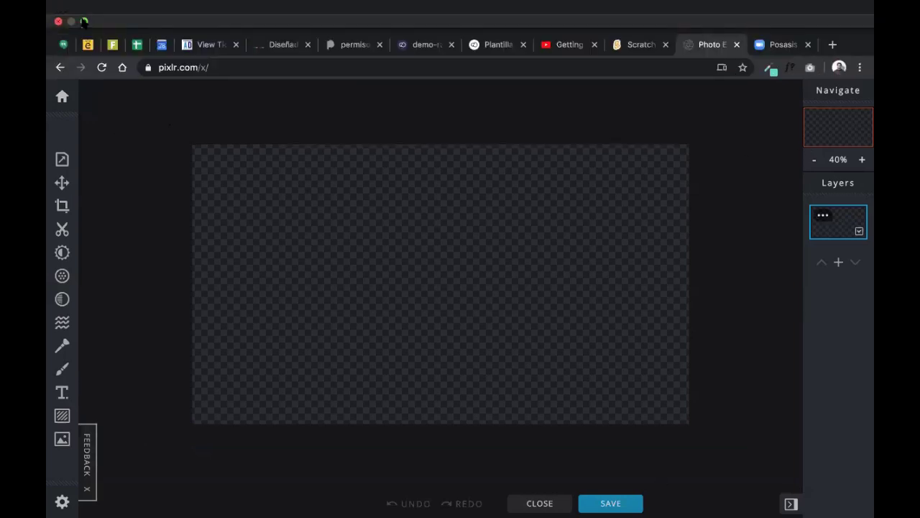
Add the notebook photo and the light background image fondo.jpg as layers in the current composition.
left_click(84, 22)
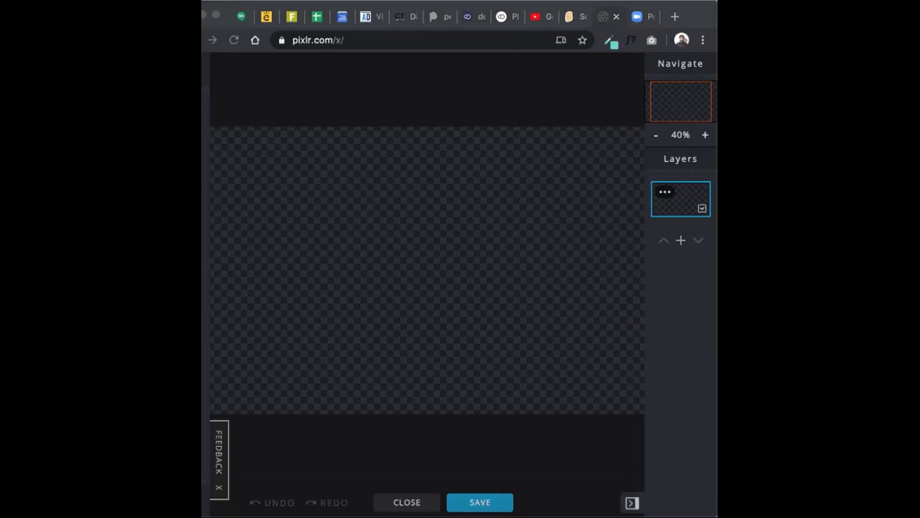
left_click_drag(448, 269, 396, 236)
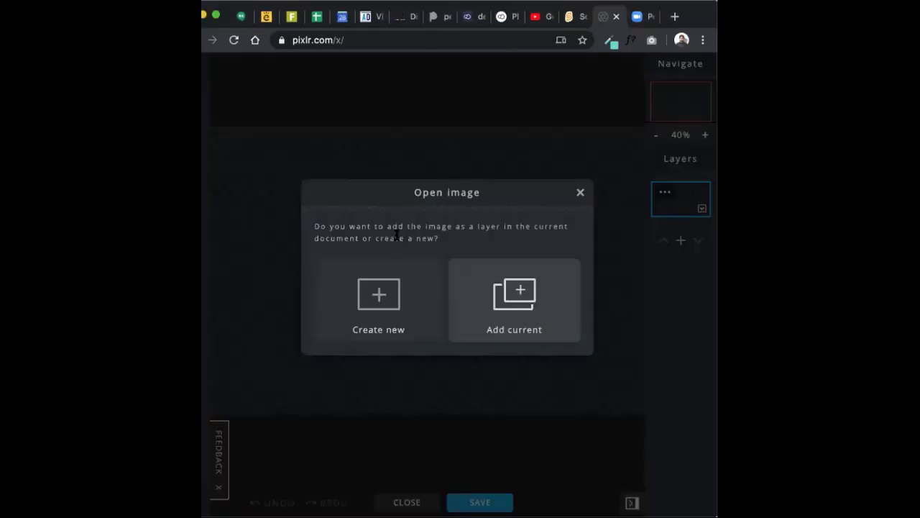
left_click(528, 304)
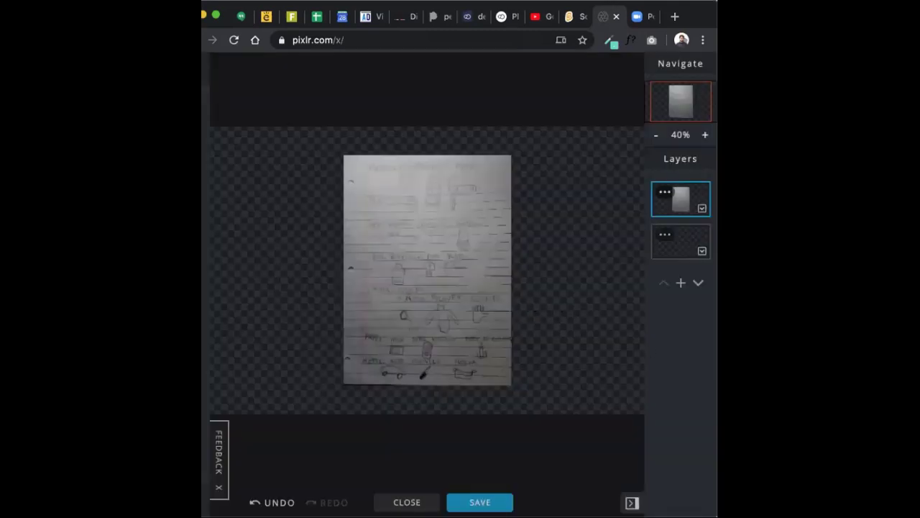
left_click_drag(202, 219, 335, 246)
left_click(507, 315)
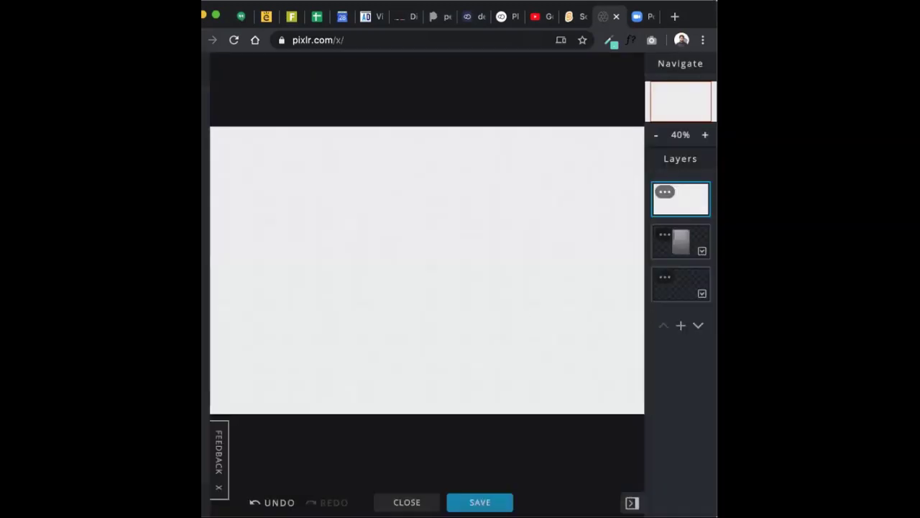
Add the NEA logo image as a new layer in the current composition and restore the full-screen view.
left_click_drag(676, 271, 332, 257)
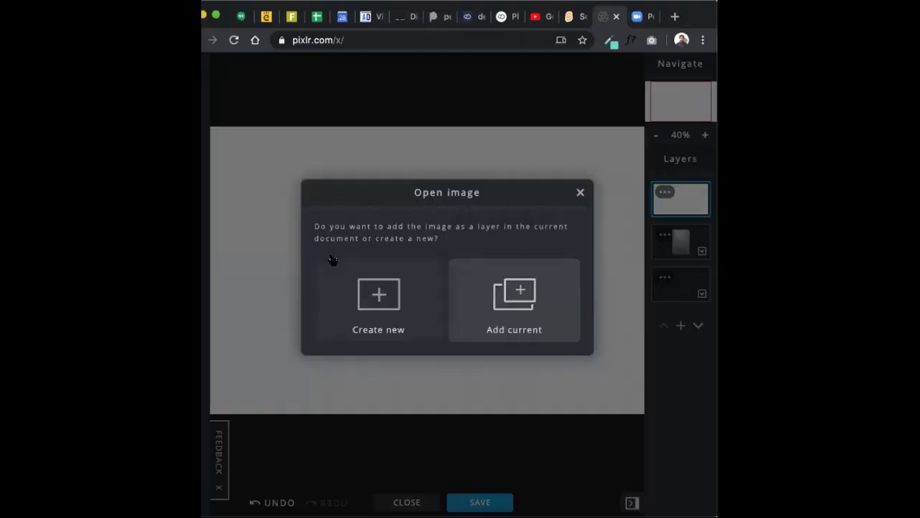
left_click(522, 290)
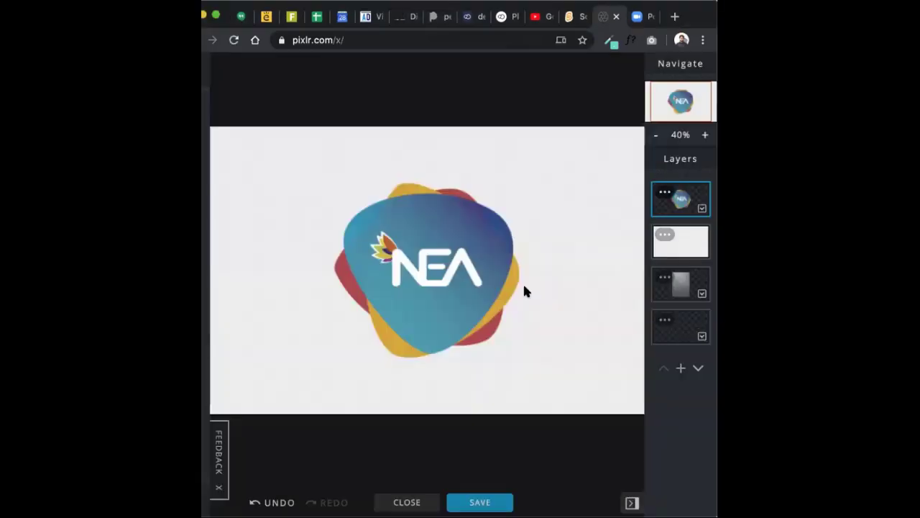
left_click(217, 15)
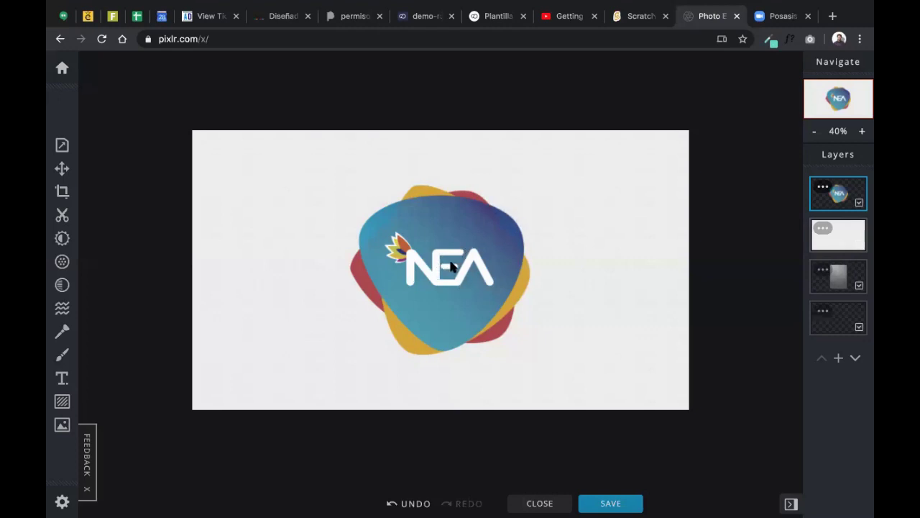
Move the NEA logo off-centre and back to the middle of the canvas with the Arrange tool.
left_click(61, 169)
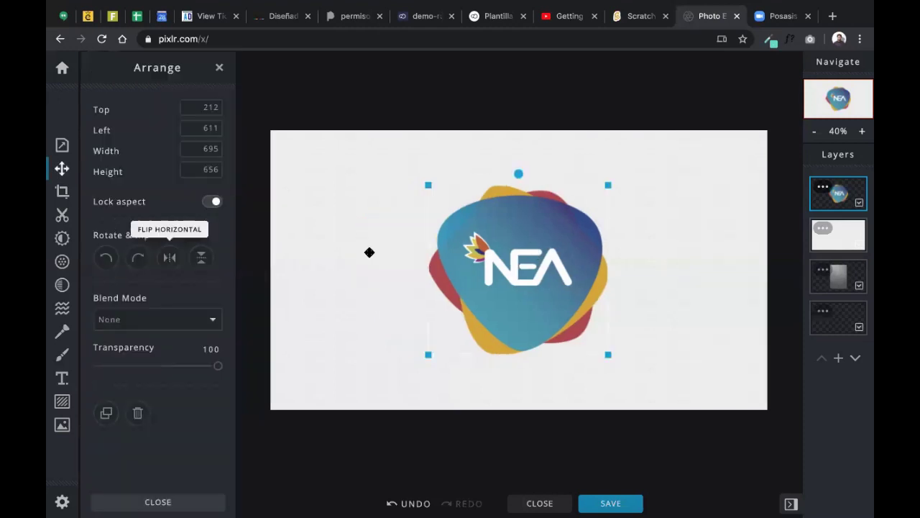
left_click_drag(519, 269, 515, 218)
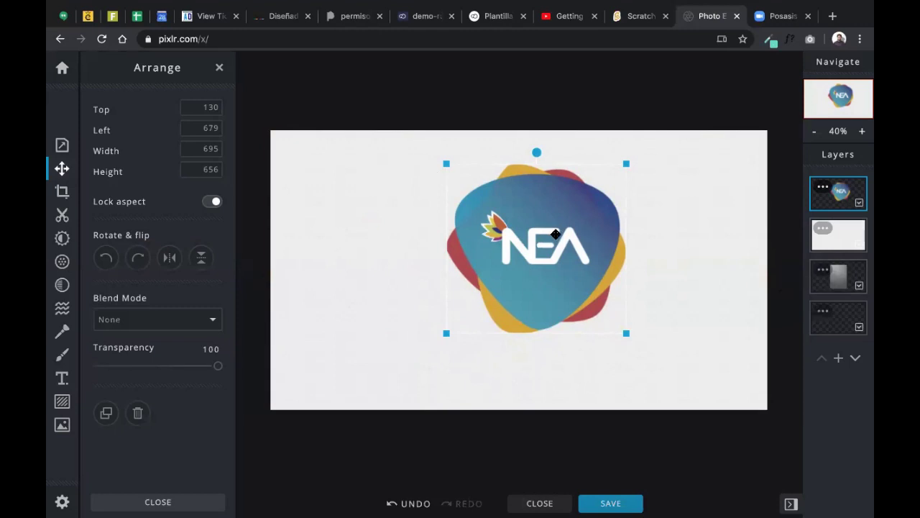
left_click_drag(556, 236, 534, 257)
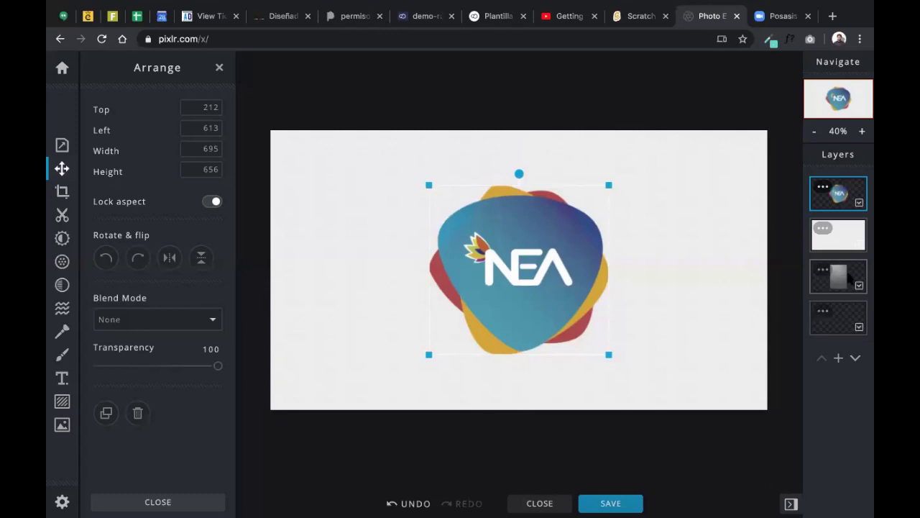
Raise the notebook photo's layer to the top of the stack and move it horizontally to about 1012 px from the left.
left_click(685, 257)
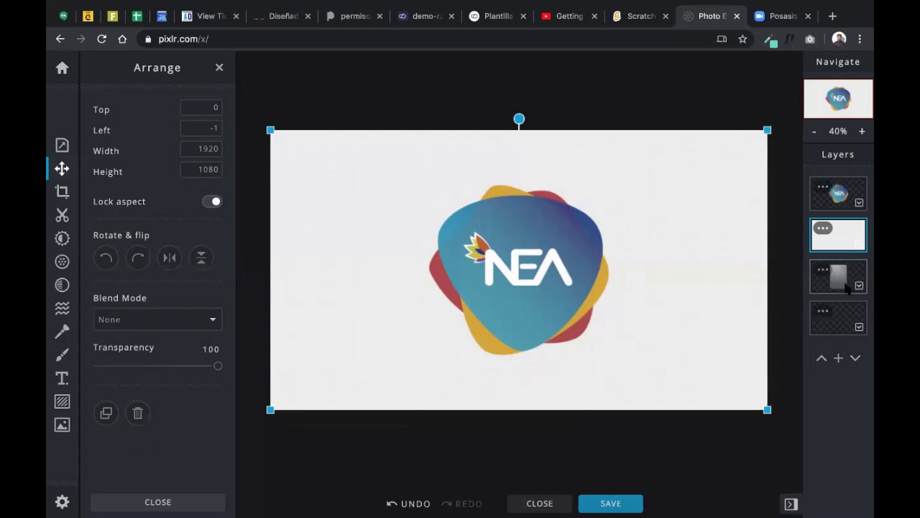
left_click(838, 280)
left_click_drag(836, 277, 838, 282)
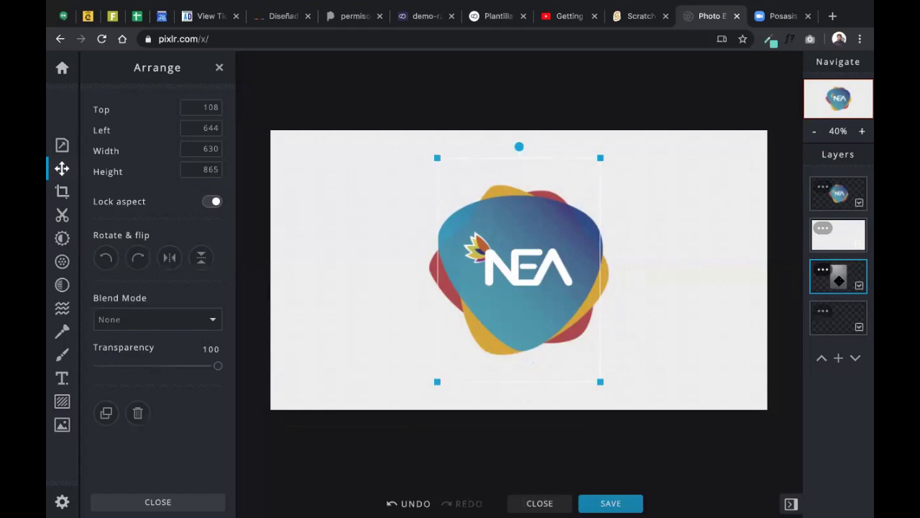
left_click_drag(838, 279, 838, 193)
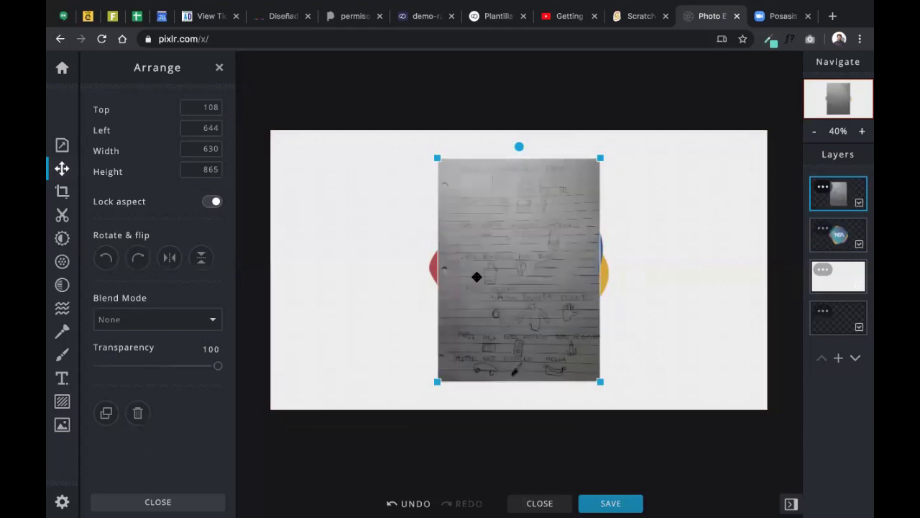
left_click_drag(537, 259, 630, 259)
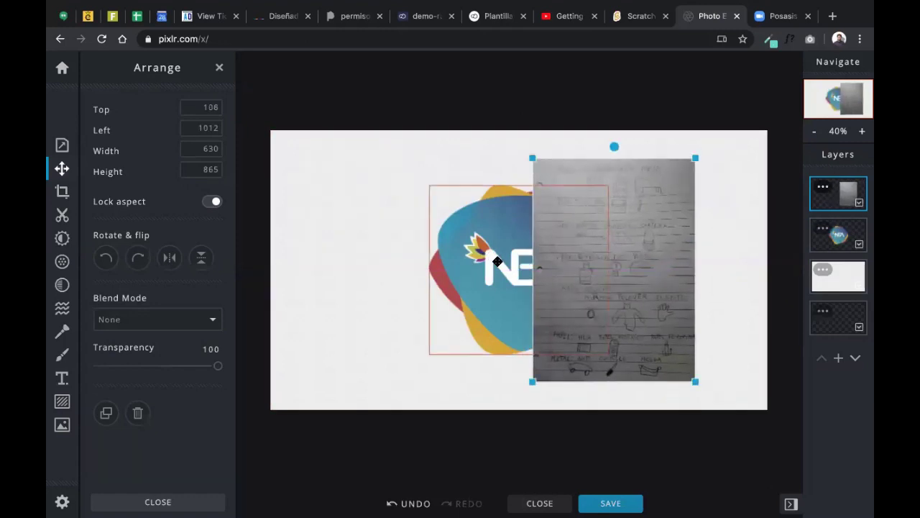
Raise the NEA logo above the notebook photo, then shrink it to about 257 by 243 px in the canvas's upper-left corner.
left_click(497, 261)
left_click_drag(843, 242, 840, 191)
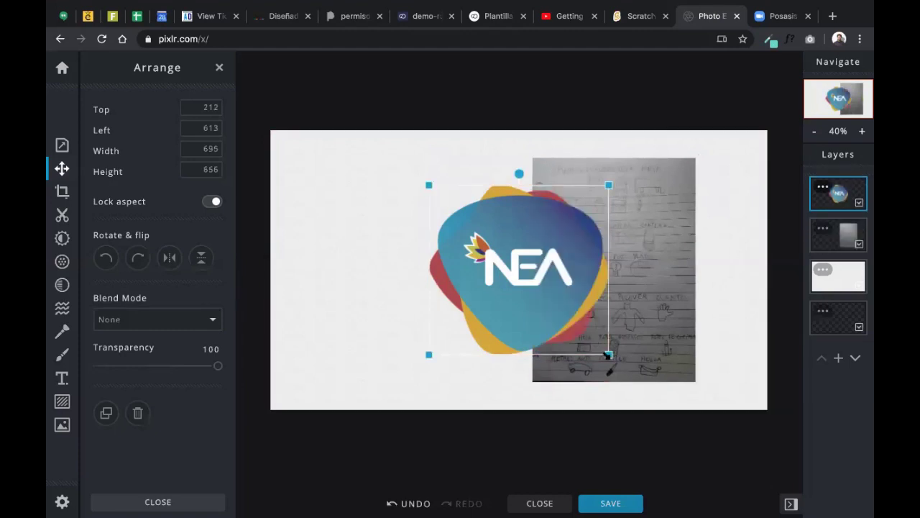
left_click_drag(544, 271, 438, 267)
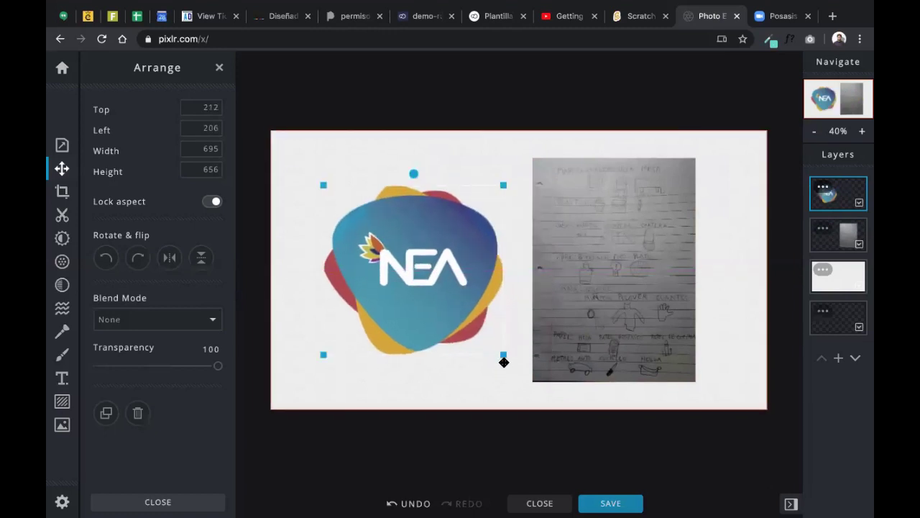
left_click_drag(503, 355, 388, 238)
left_click_drag(347, 213, 308, 169)
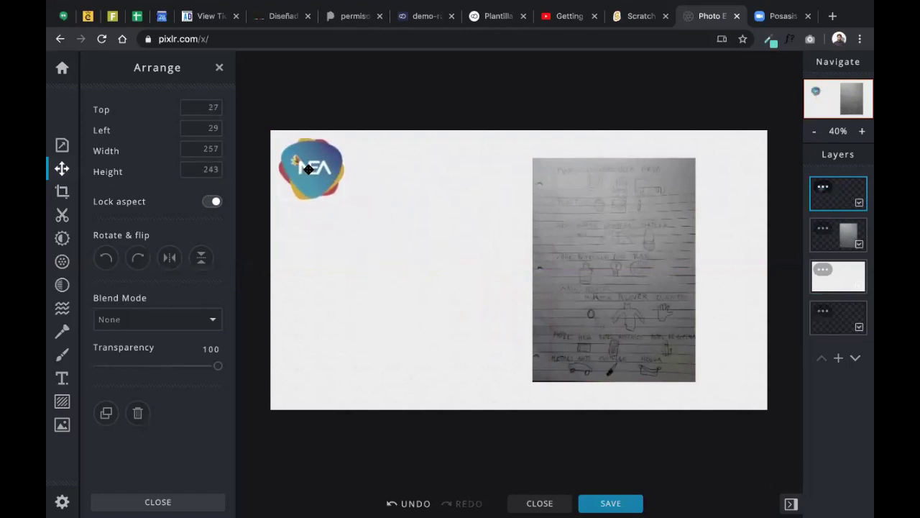
Lock the fondo.jpg background layer and check on the canvas that it cannot be selected.
left_click(520, 276)
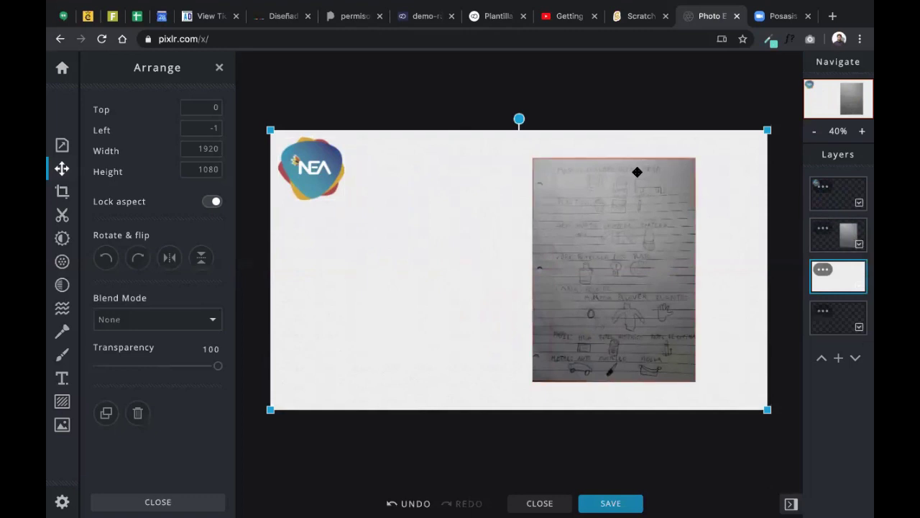
left_click(824, 272)
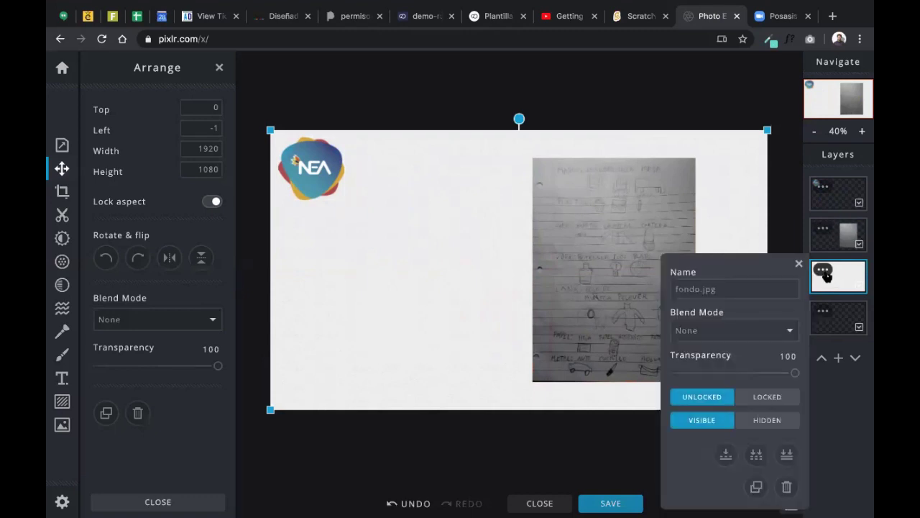
left_click(765, 399)
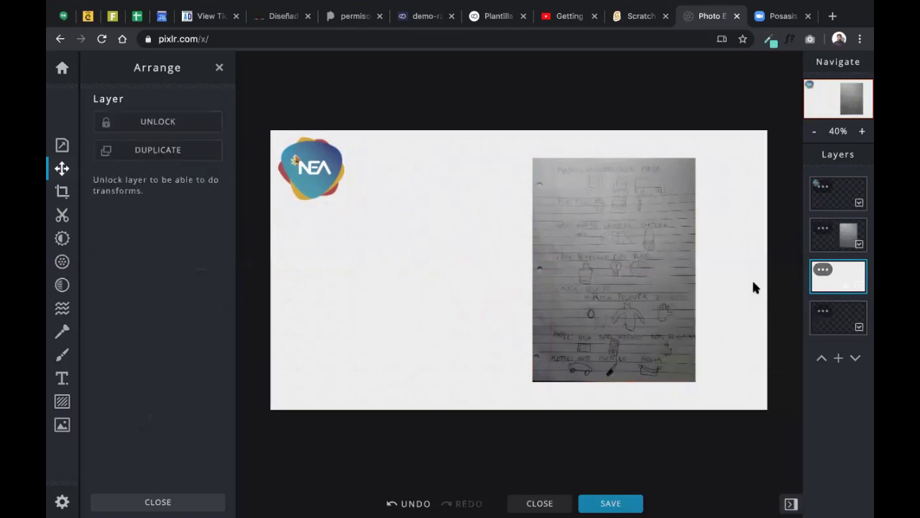
left_click(406, 302)
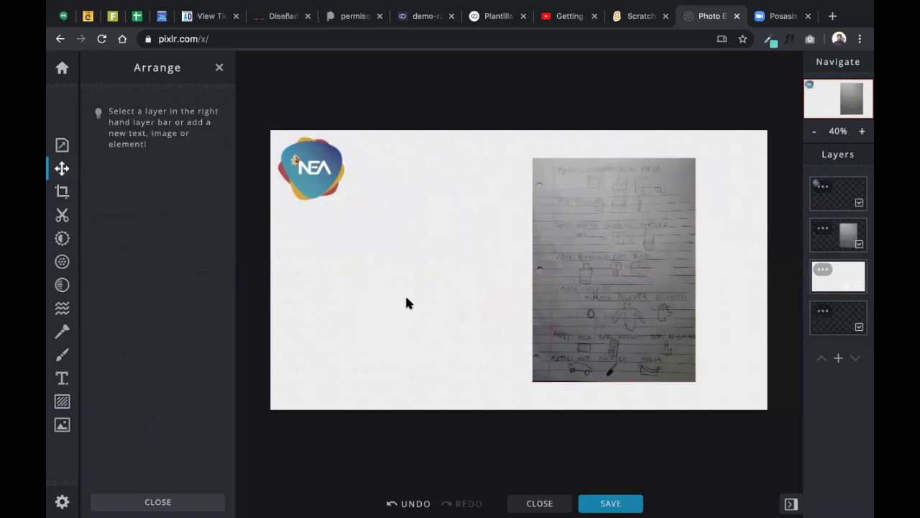
left_click(853, 287)
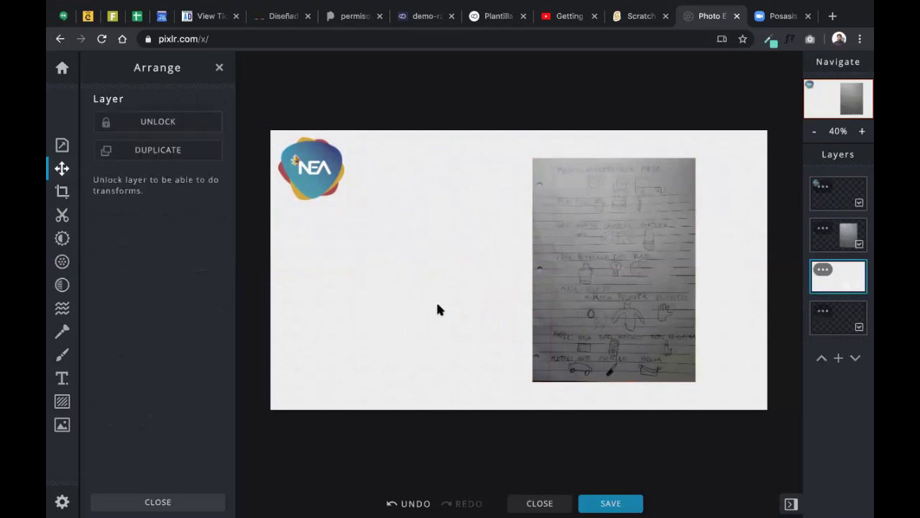
left_click(401, 319)
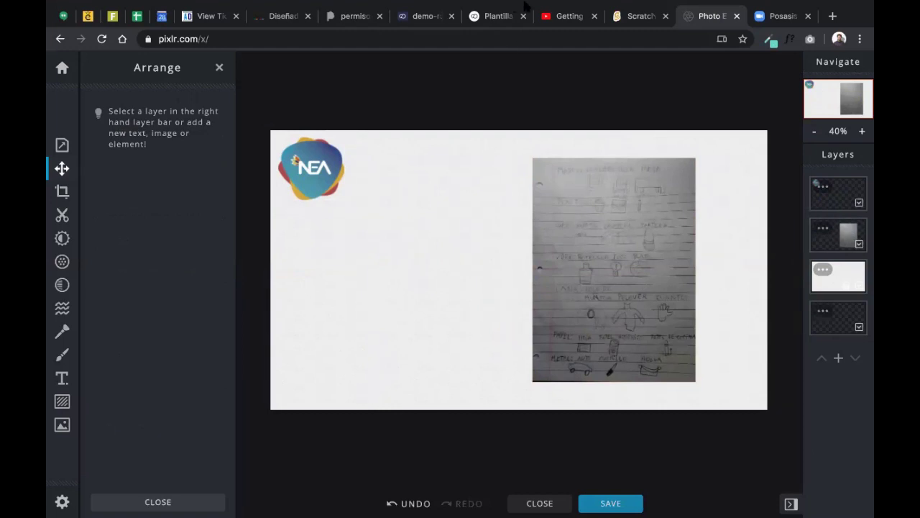
Move the notebook photo closer to the canvas's right edge, to about 1195 px from the left.
left_click(847, 237)
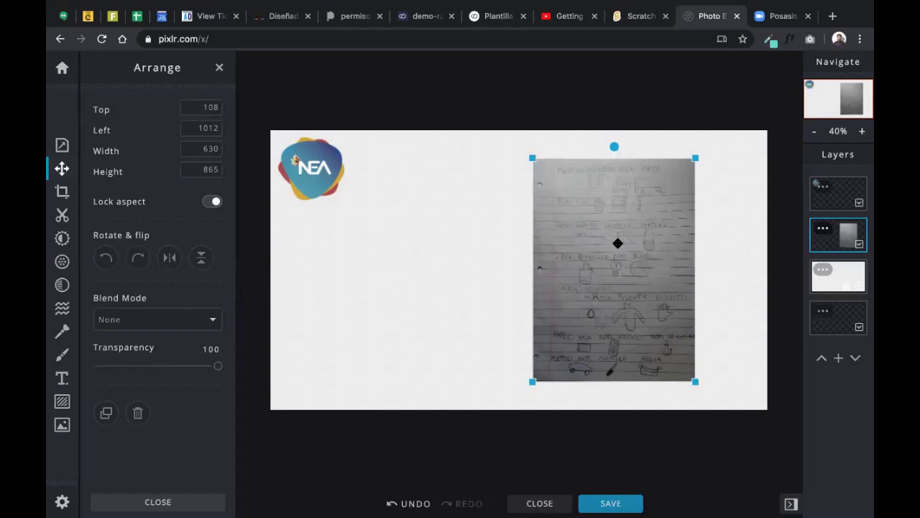
left_click_drag(611, 259, 658, 260)
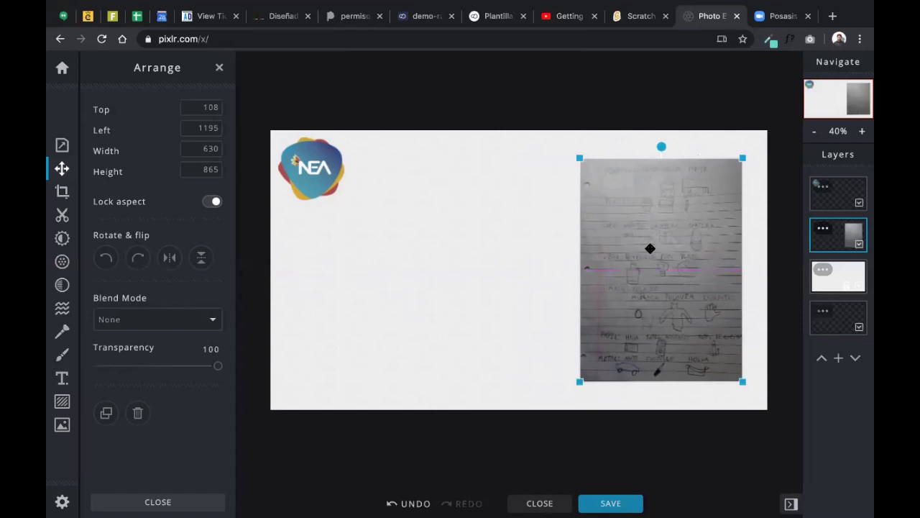
left_click(453, 243)
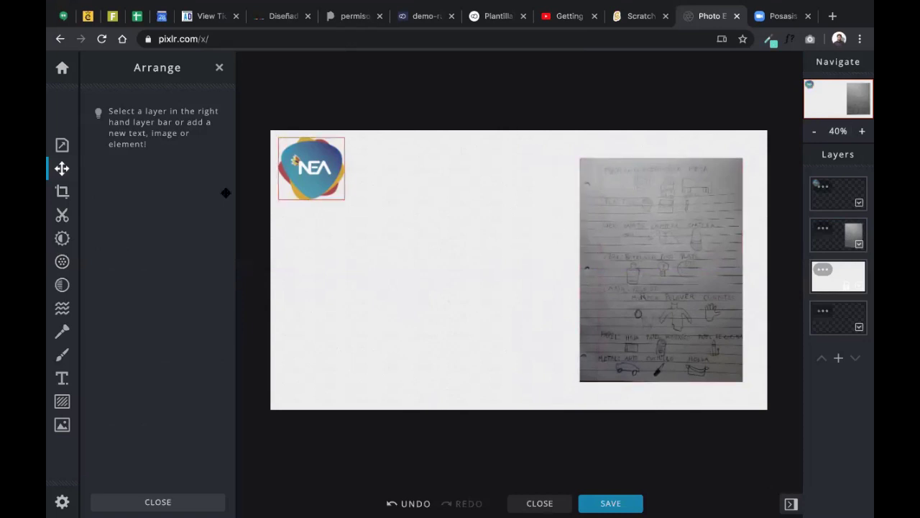
Add the blue arrow image as a new layer in the current composition and restore the full-screen view.
mouse_move(86, 7)
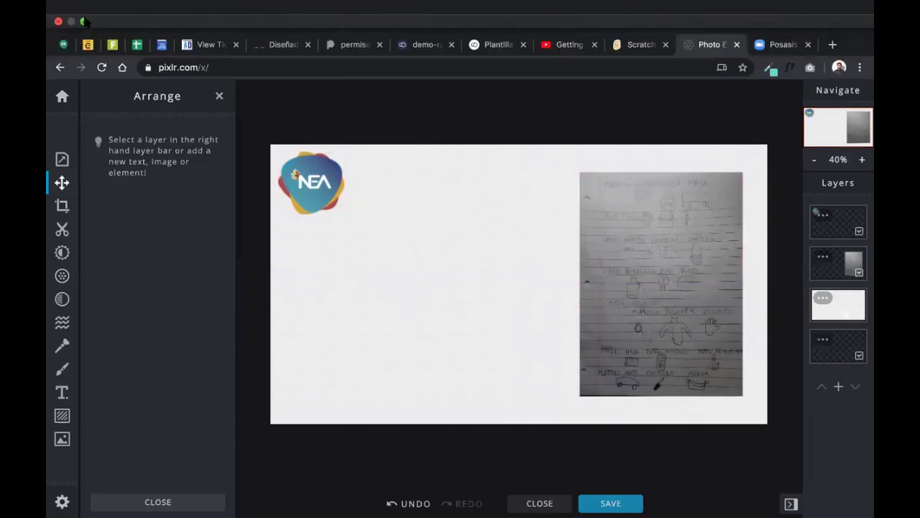
left_click(83, 21)
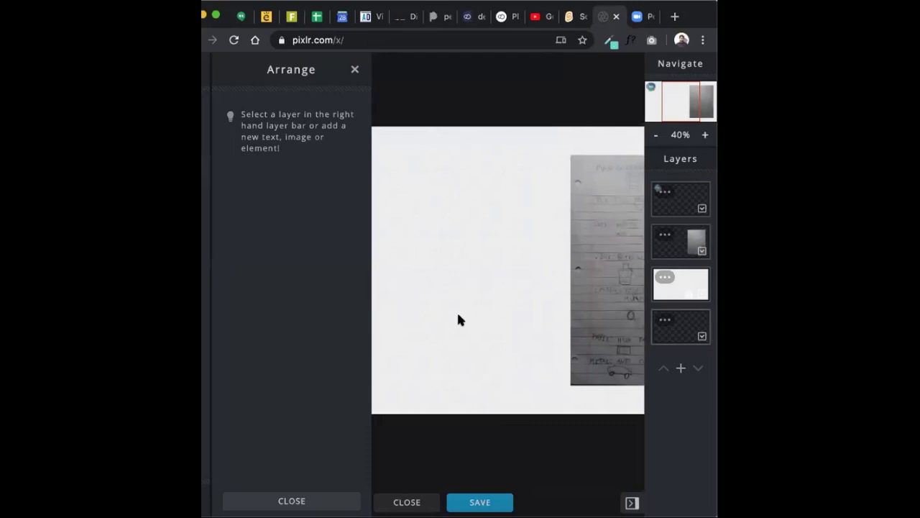
left_click_drag(456, 310, 458, 224)
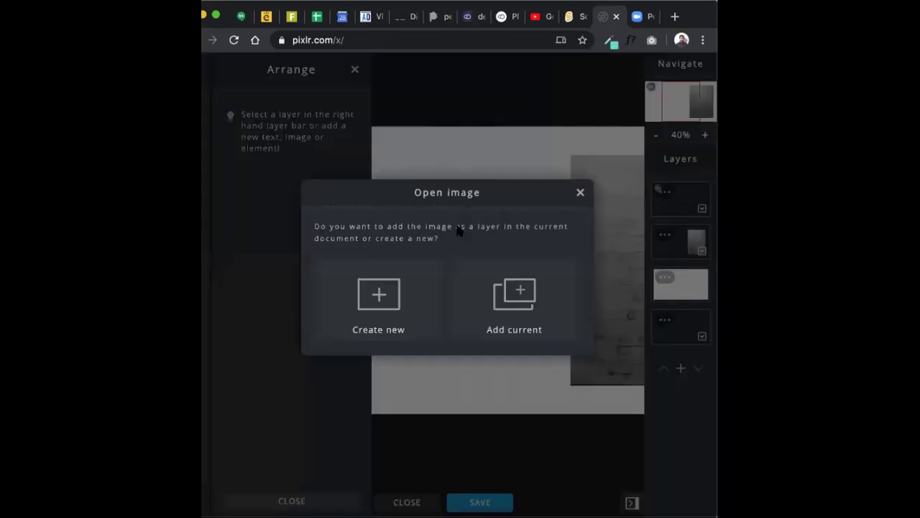
left_click(544, 310)
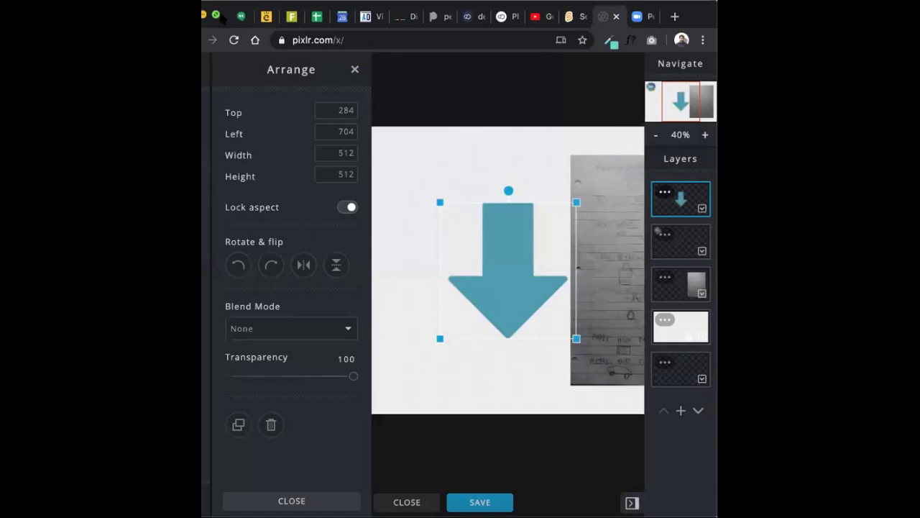
left_click(216, 15)
Shrink the blue arrow to about 138 by 122 px and rotate it to point right.
left_click_drag(585, 200, 438, 317)
left_click(463, 257)
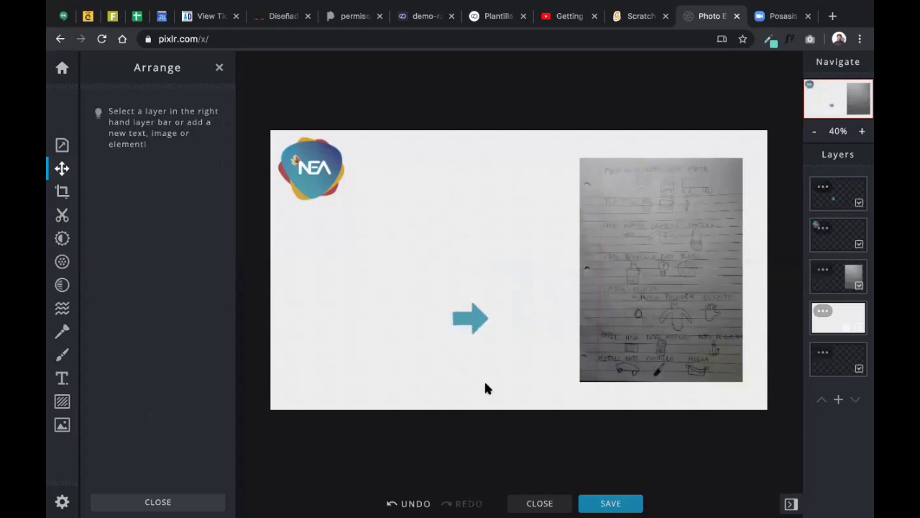
left_click(468, 319)
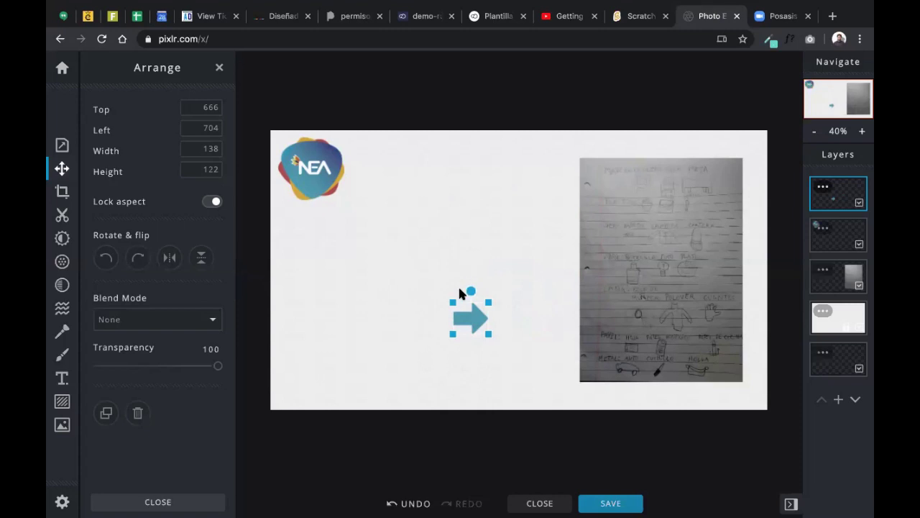
mouse_move(468, 289)
left_mouse_down()
mouse_move(450, 297)
mouse_move(444, 320)
mouse_move(471, 334)
mouse_move(445, 331)
mouse_move(491, 251)
mouse_move(434, 384)
mouse_move(397, 343)
mouse_move(450, 273)
mouse_move(479, 269)
mouse_move(468, 281)
left_mouse_up()
left_click(515, 226)
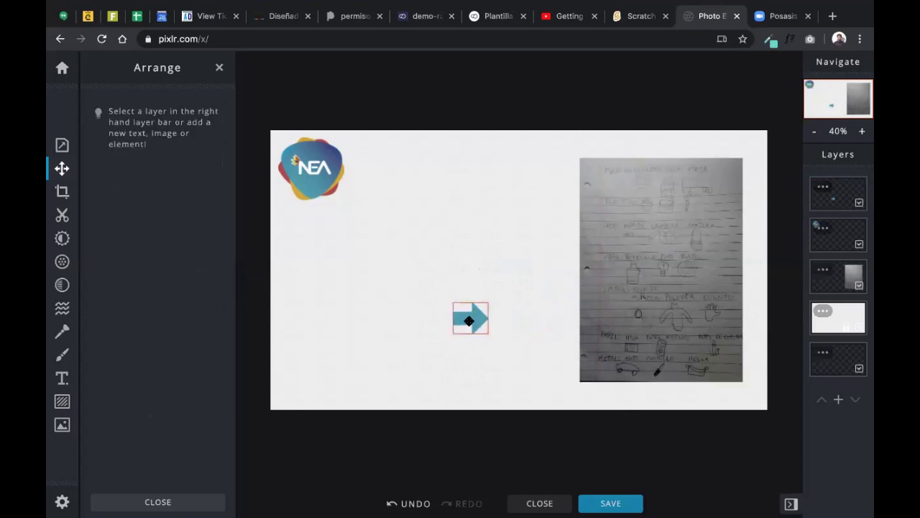
Place the arrow over the notebook photo's upper left edge, at about 216 px from the top and 1134 px from the left.
left_click_drag(480, 319, 582, 205)
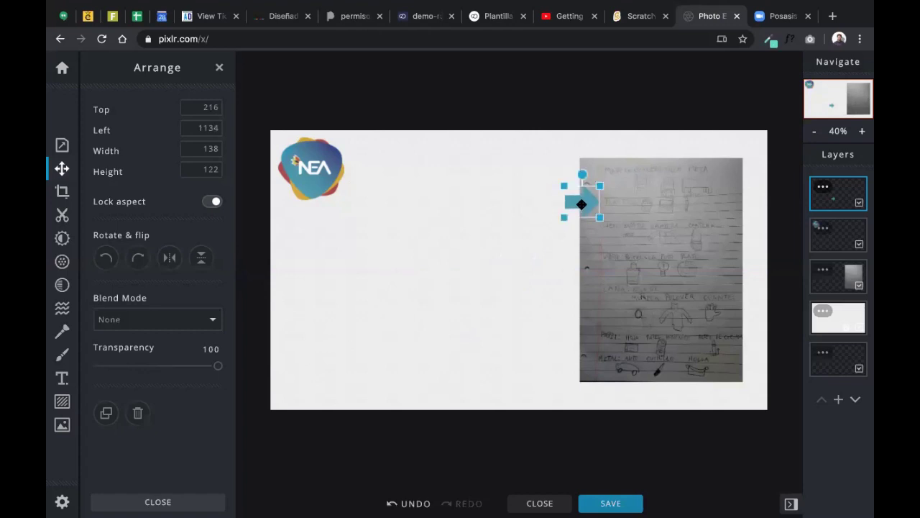
left_click(528, 262)
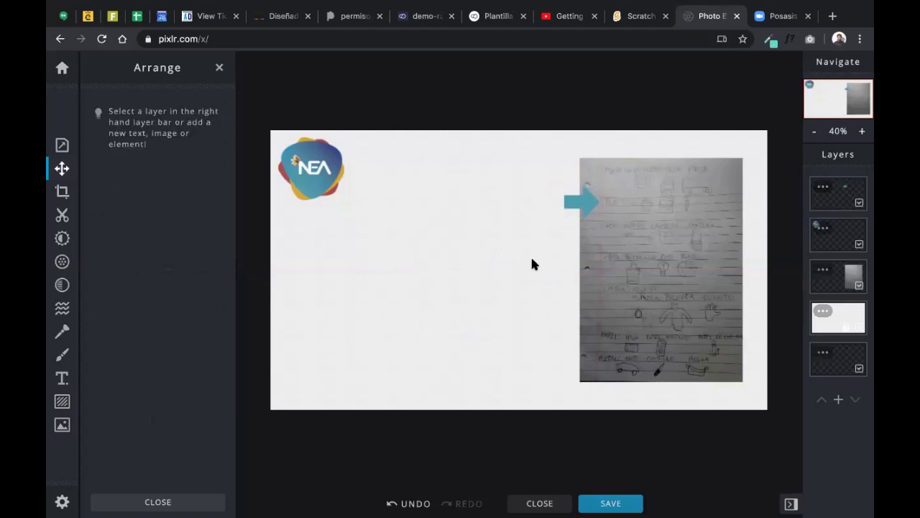
Nudge the blue arrow slightly on the notebook photo, to 221 px from the top and 1137 px from the left.
left_click(862, 132)
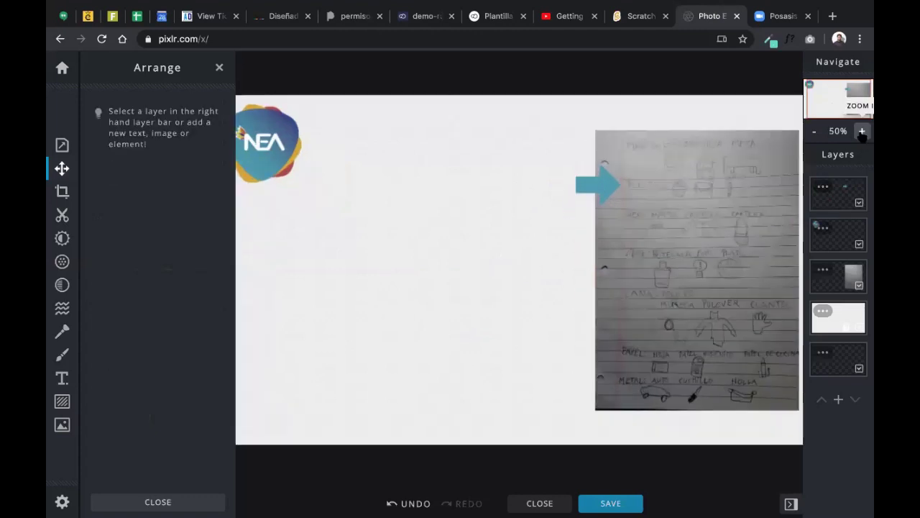
left_click(862, 132)
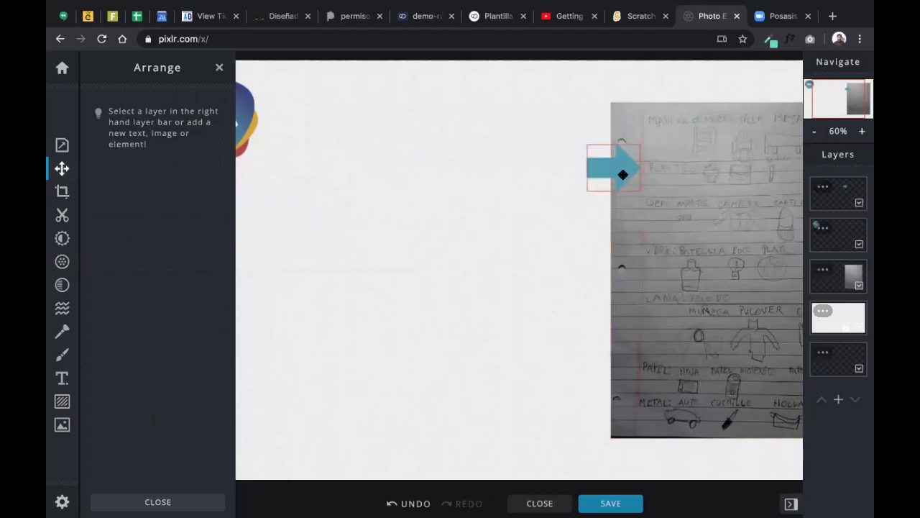
left_click_drag(621, 172, 622, 177)
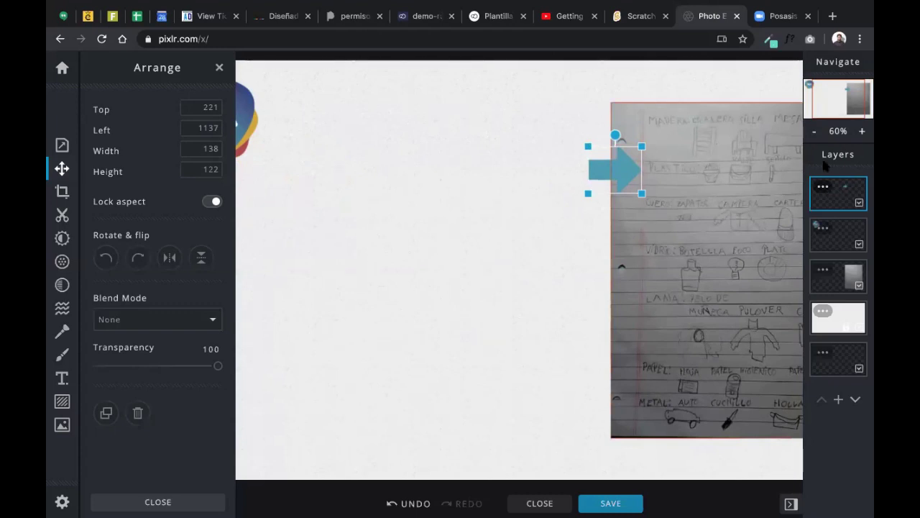
left_click(815, 132)
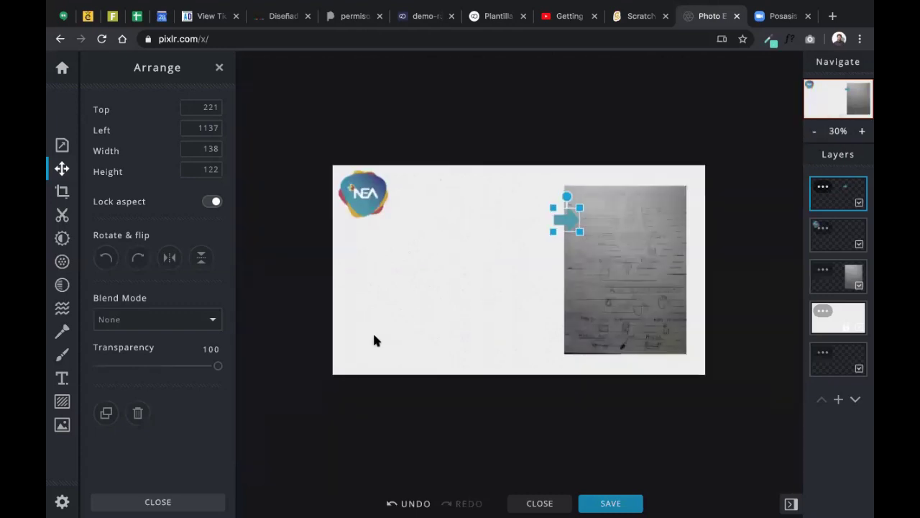
left_click(468, 245)
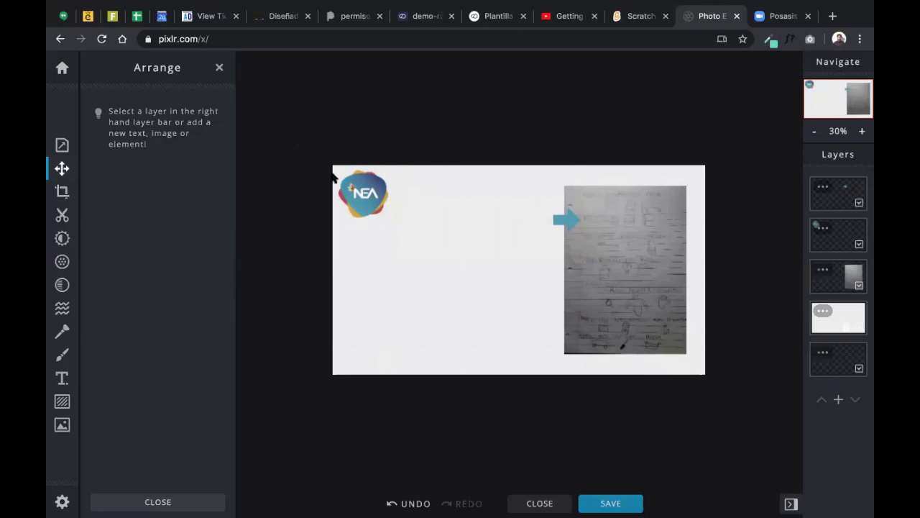
Shrink the NEA logo in the canvas's upper left corner to about 214 by 202 px.
mouse_move(430, 6)
left_click(862, 131)
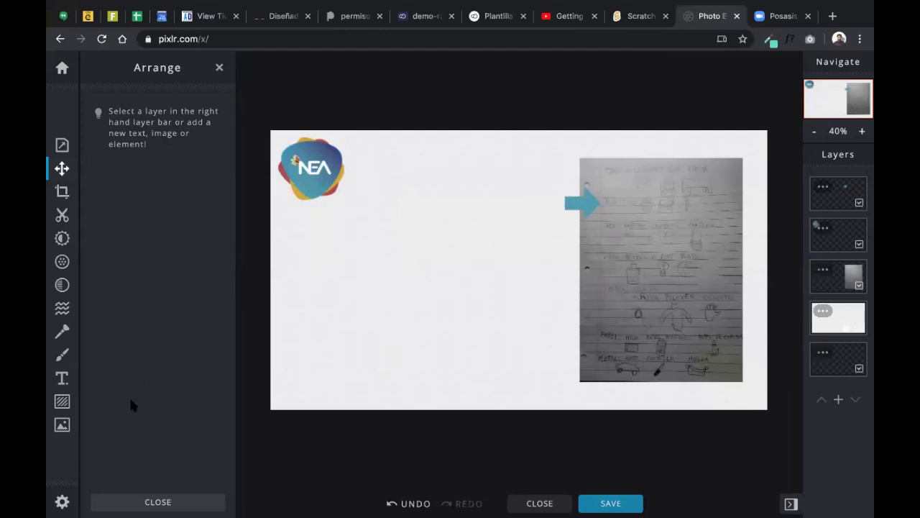
left_click(330, 148)
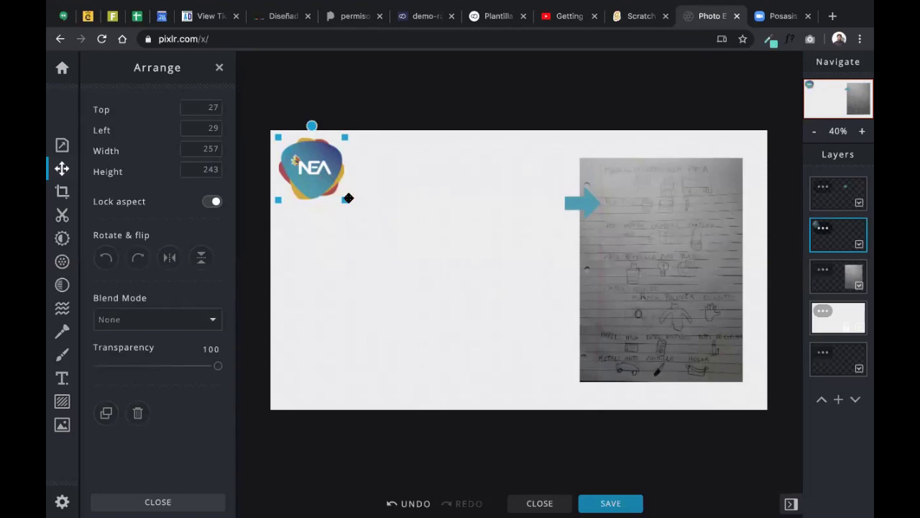
left_click_drag(339, 197, 331, 191)
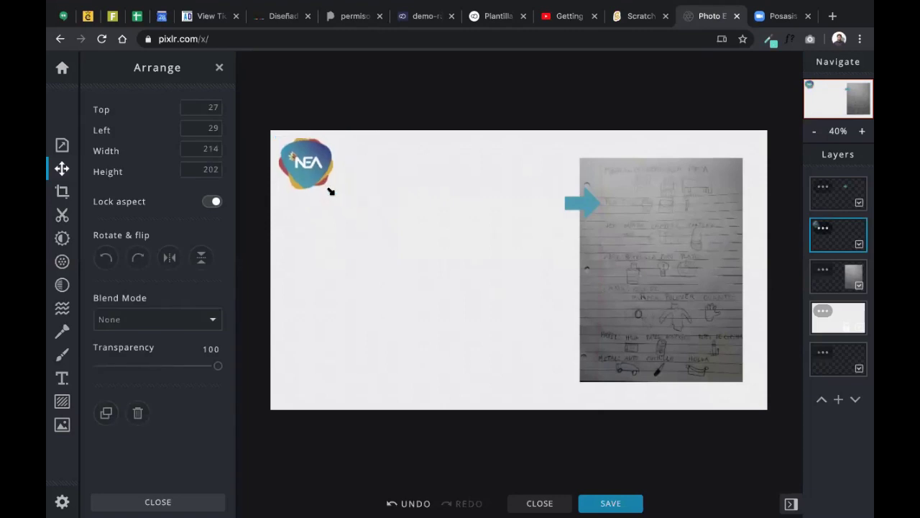
left_click(385, 257)
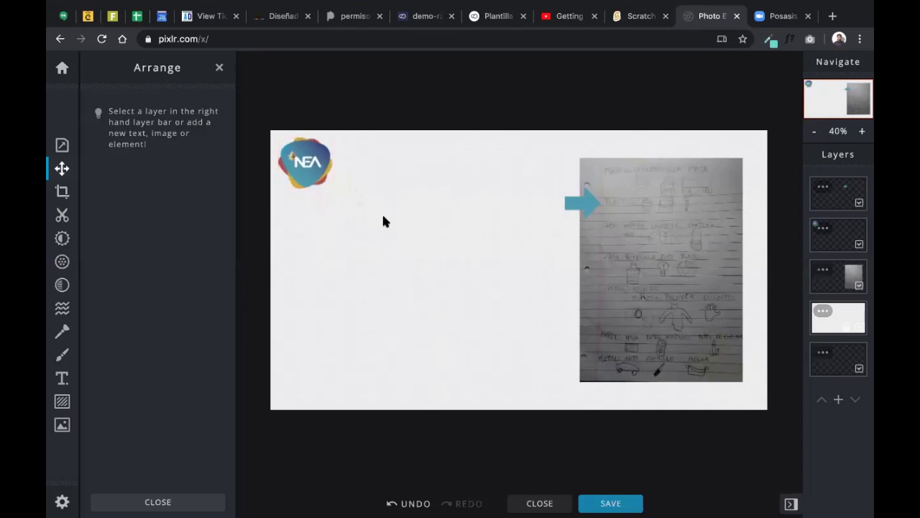
Add a new text layer and format its placeholder text in black (#000000) Verdana.
left_click(63, 378)
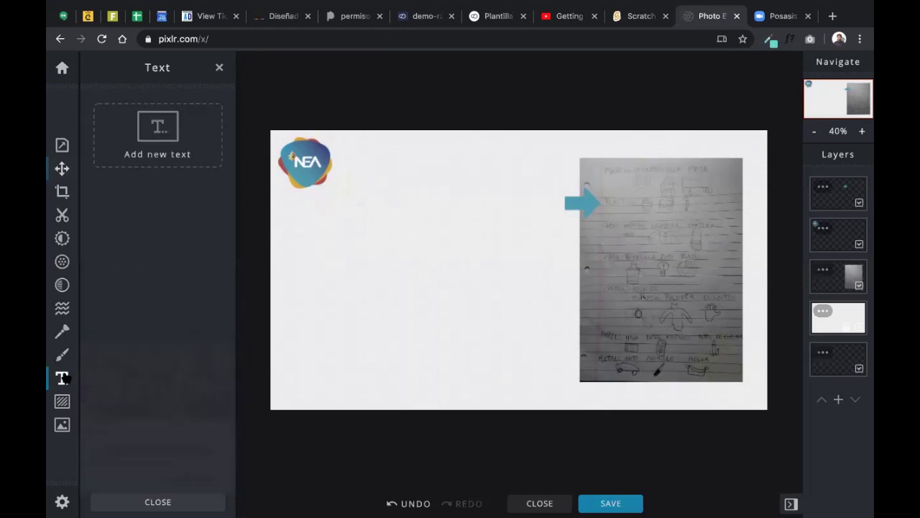
left_click(153, 136)
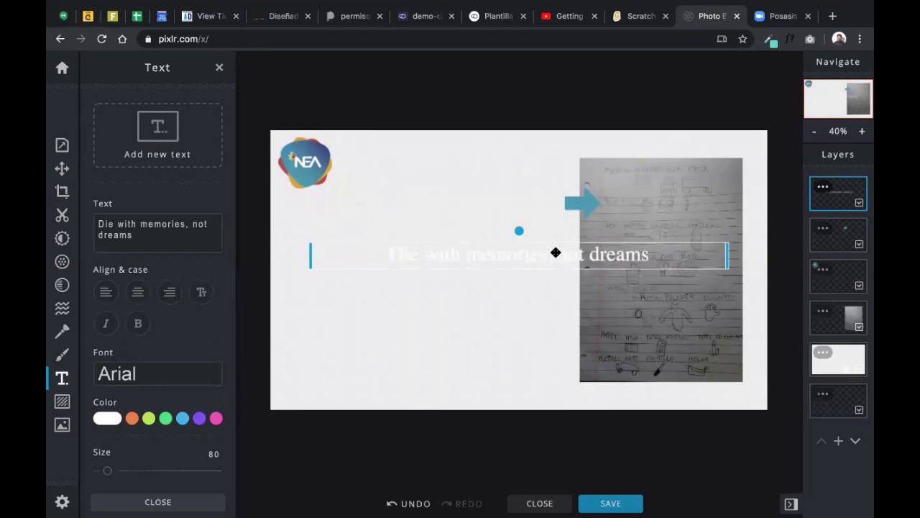
double_click(607, 254)
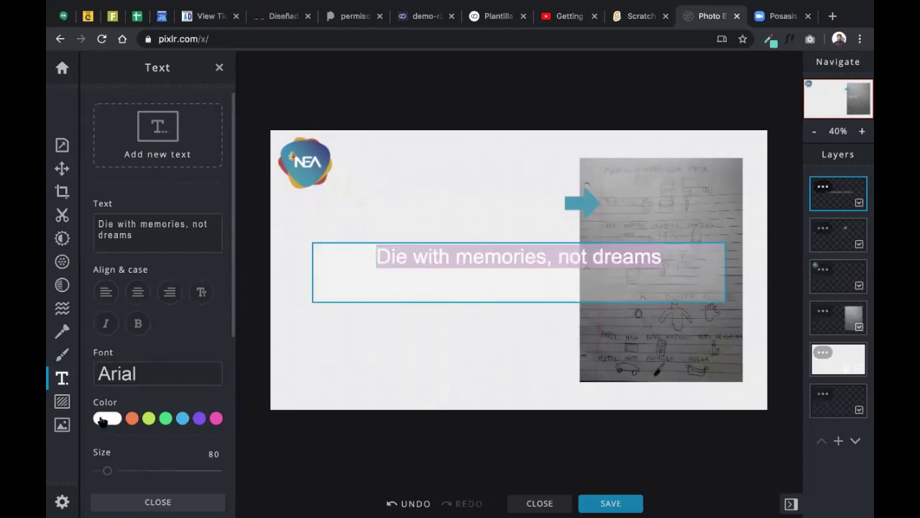
left_click(101, 419)
scroll(117, 442, "down", 4)
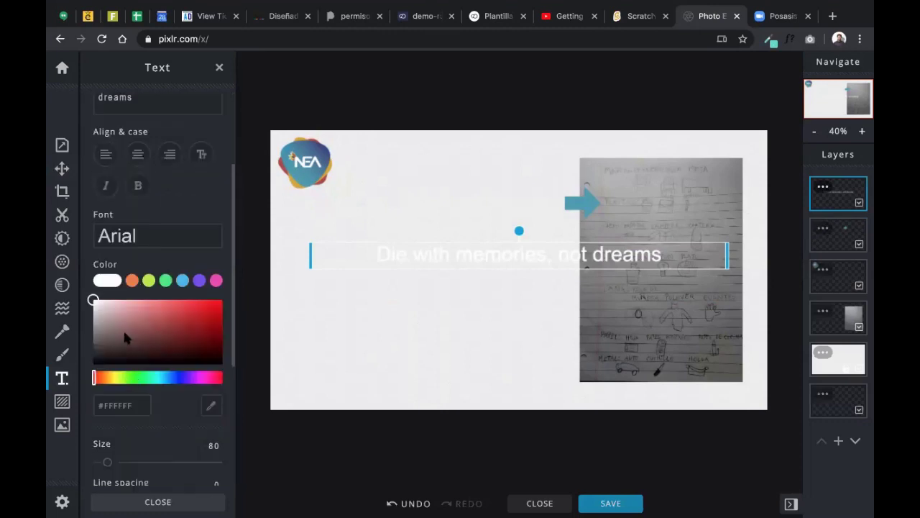
left_click_drag(126, 338, 85, 381)
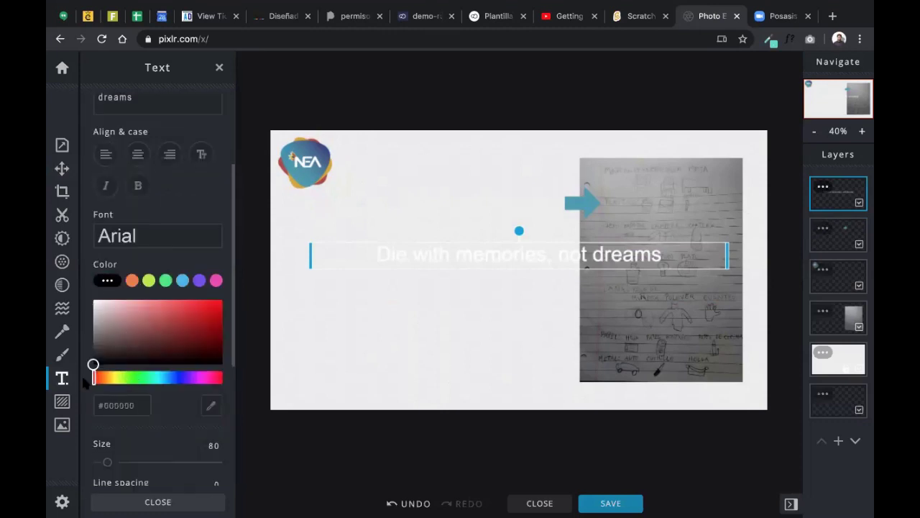
left_click(137, 247)
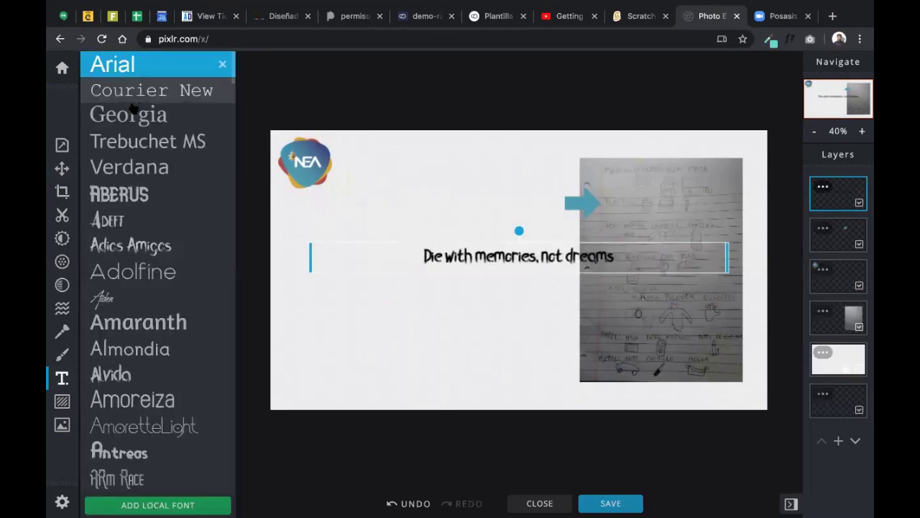
left_click(131, 166)
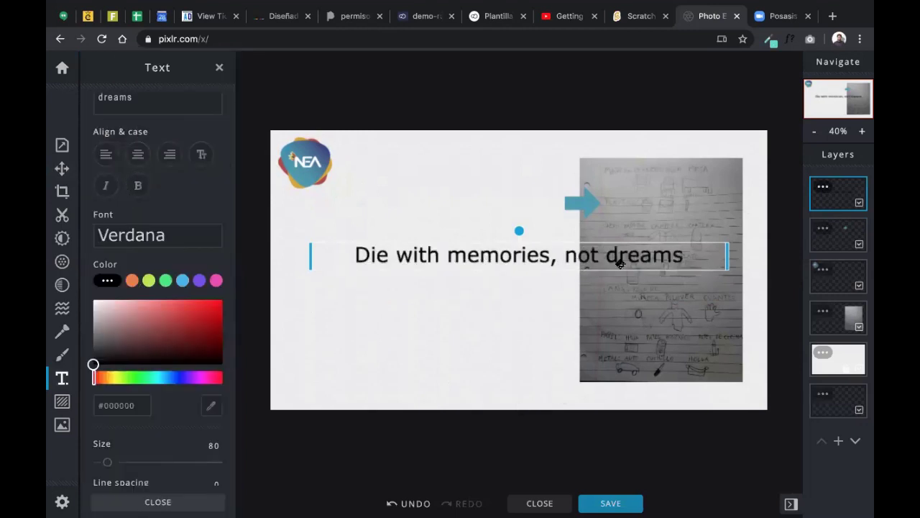
Set the size of the placeholder text to 40.
double_click(663, 253)
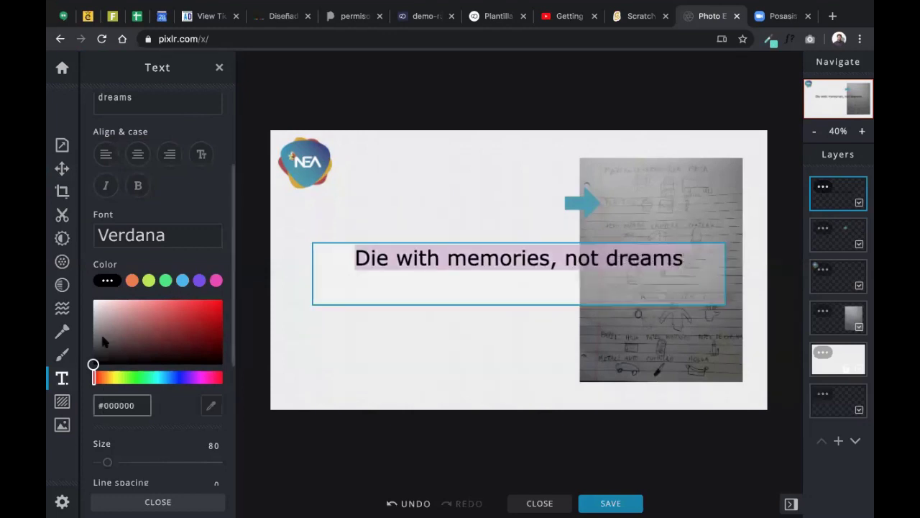
scroll(154, 197, "up", 2)
scroll(159, 208, "down", 5)
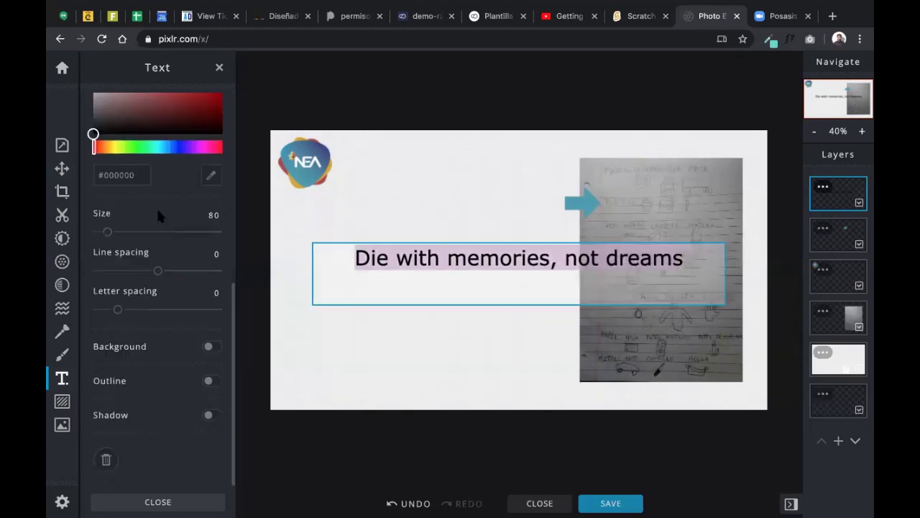
left_click(107, 240)
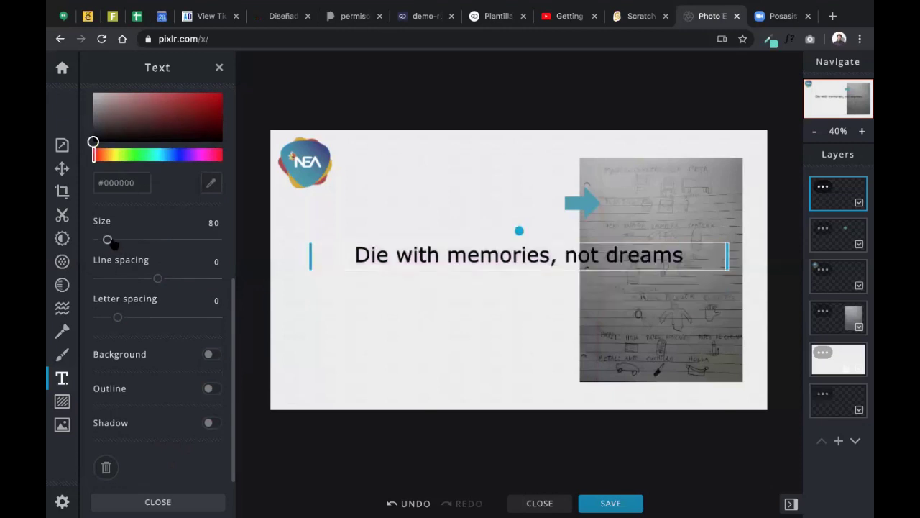
left_click(184, 220)
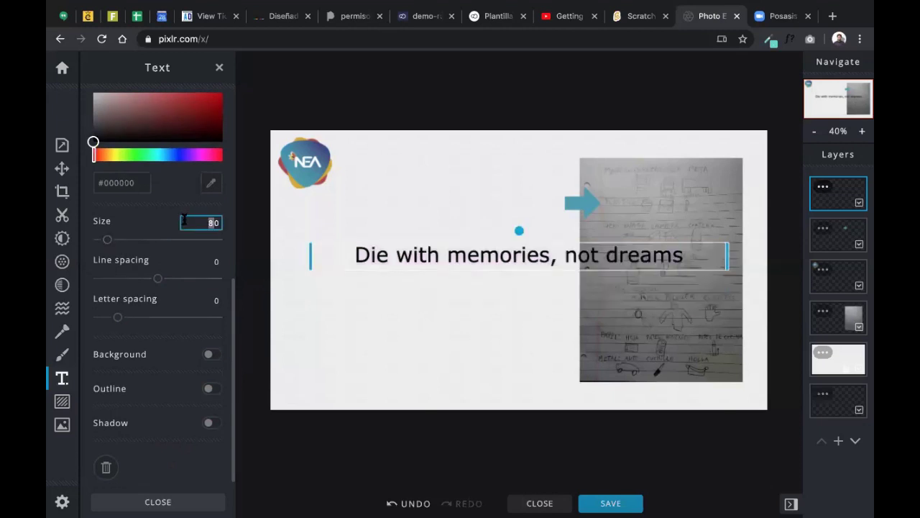
type("20")
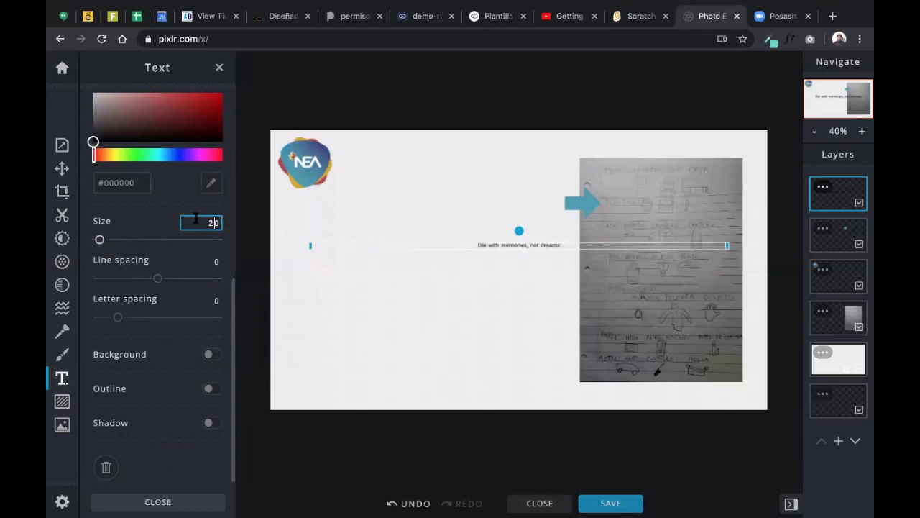
key("BackSpace")
key("BackSpace")
type("40")
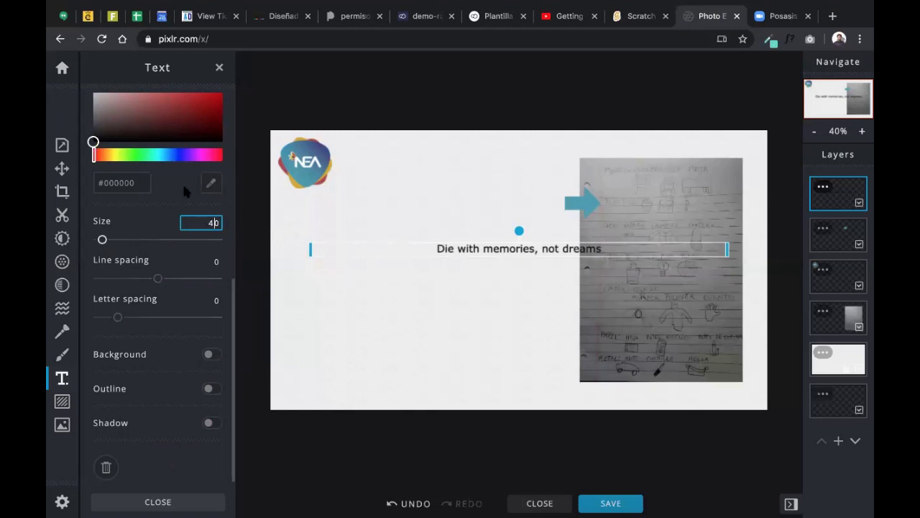
key("Return")
Move the text level with the blue arrow and narrow its box to fit between the logo and the arrow.
left_click_drag(508, 247, 462, 199)
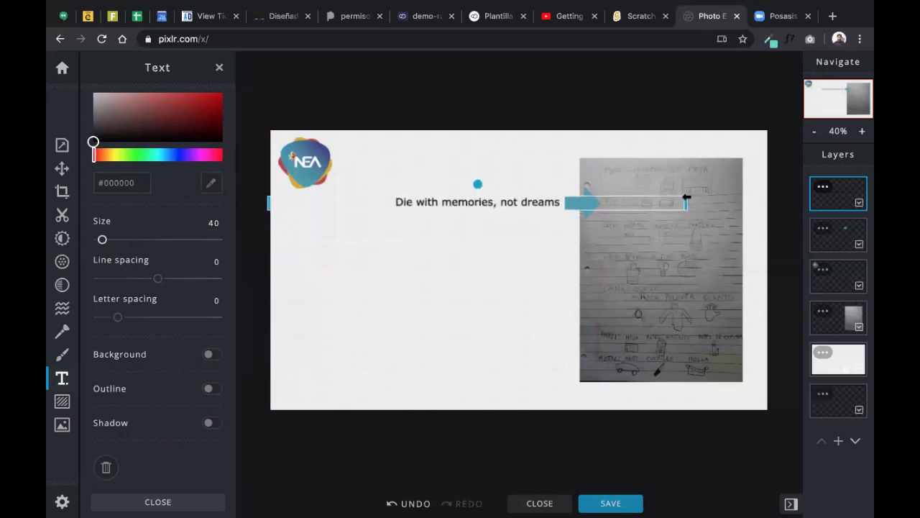
left_click_drag(684, 198, 455, 222)
left_click_drag(343, 205, 450, 206)
left_click(447, 317)
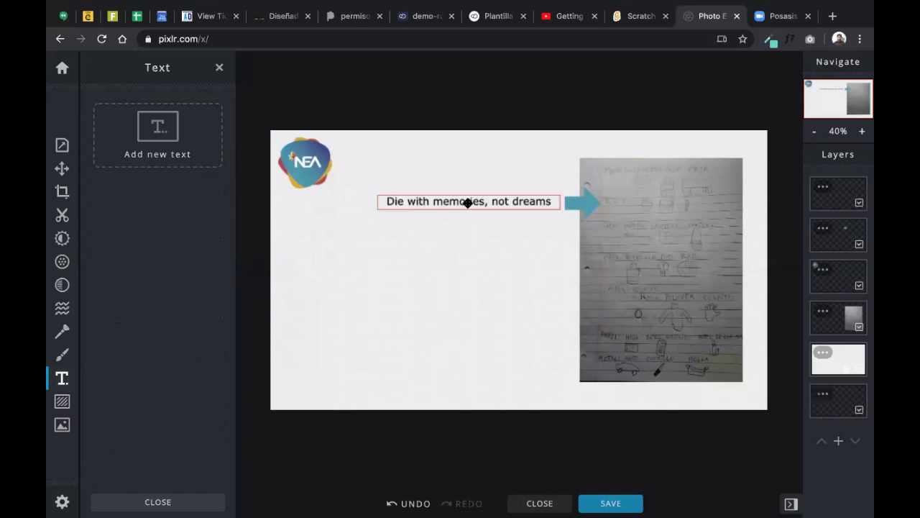
Replace the placeholder text beside the arrow with "Plástico va con tilde.".
double_click(468, 203)
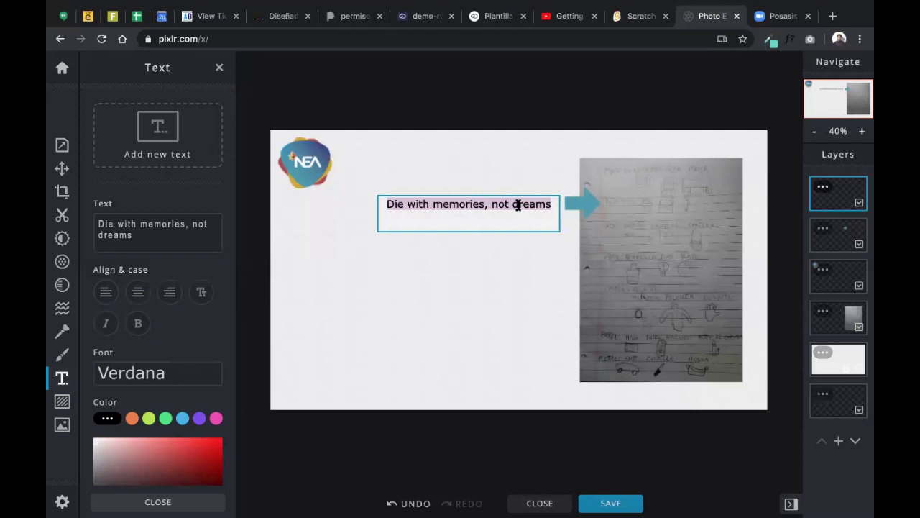
type("Pl")
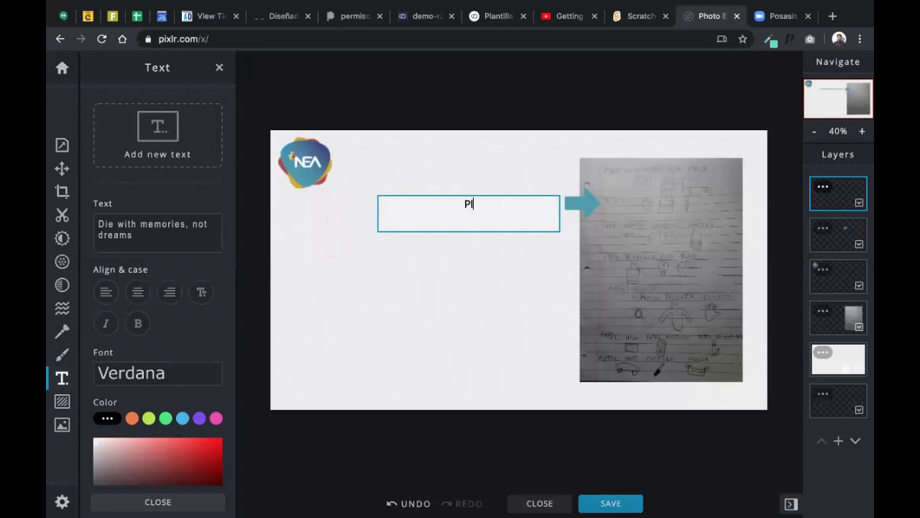
type("ástico va con tilde")
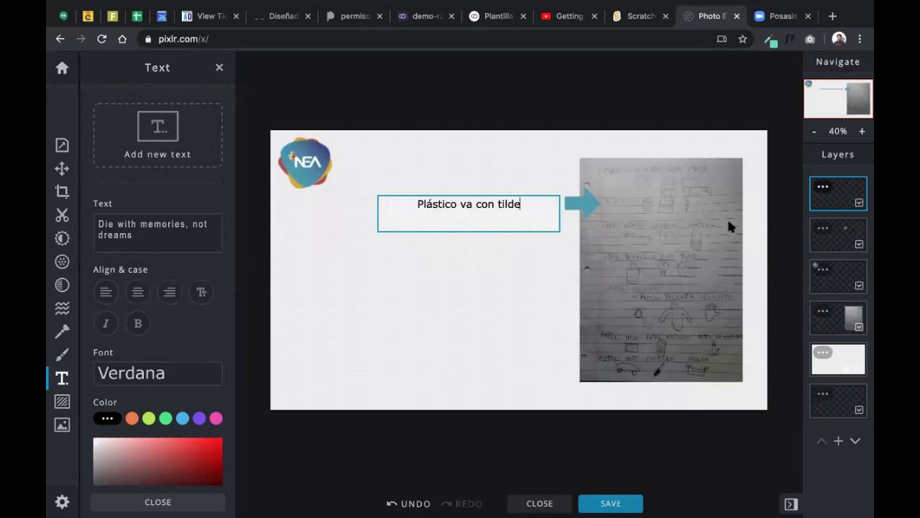
type(".")
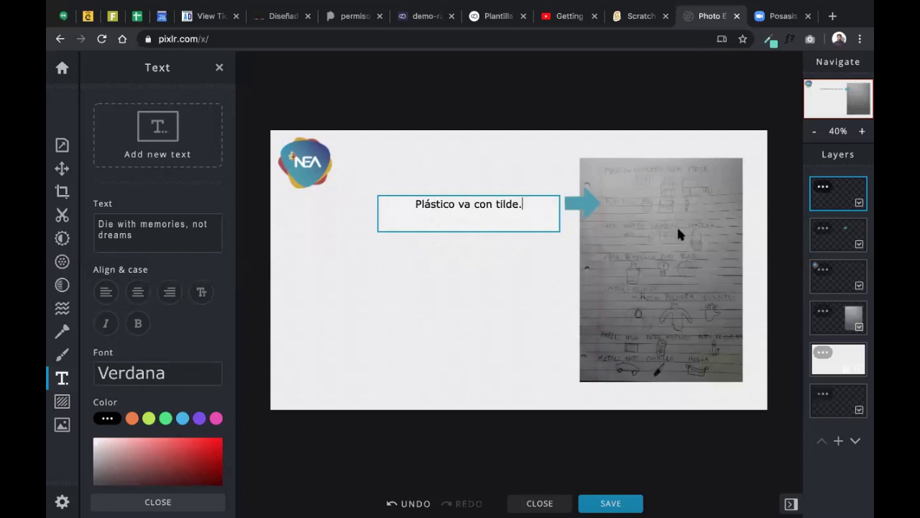
left_click(409, 330)
Narrow the caption's box to about 465 px and place it directly against the arrow's tail, about 681 px from the left.
left_click_drag(558, 203, 496, 207)
left_click_drag(427, 202, 496, 204)
left_click(489, 291)
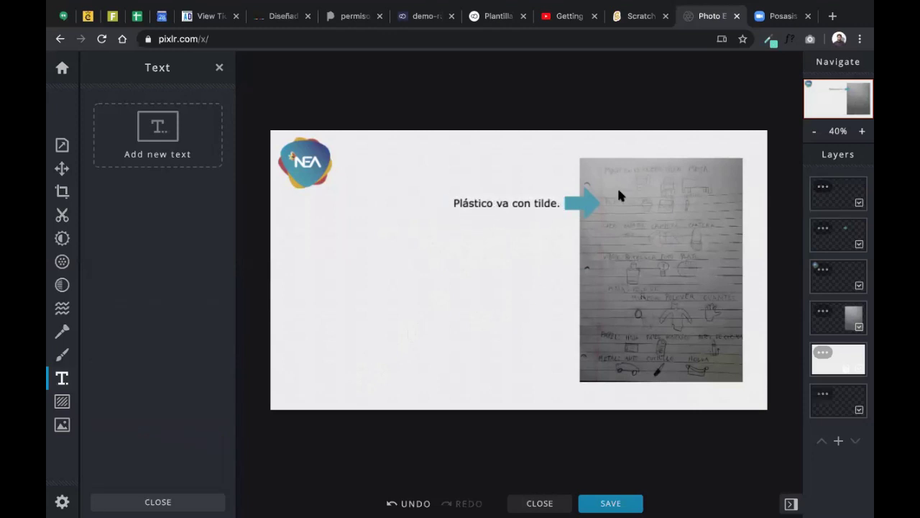
scroll(585, 204, "up", 2)
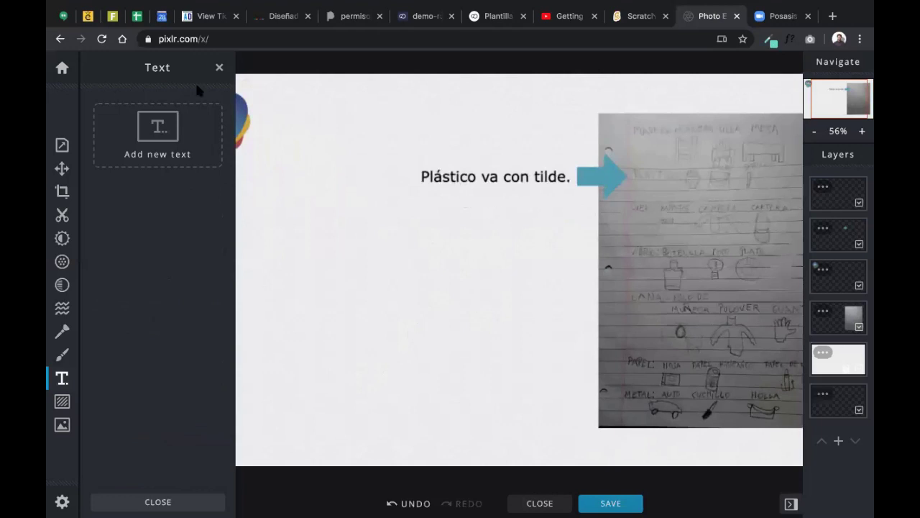
left_click(219, 67)
scroll(411, 257, "down", 1)
scroll(411, 261, "down", 1)
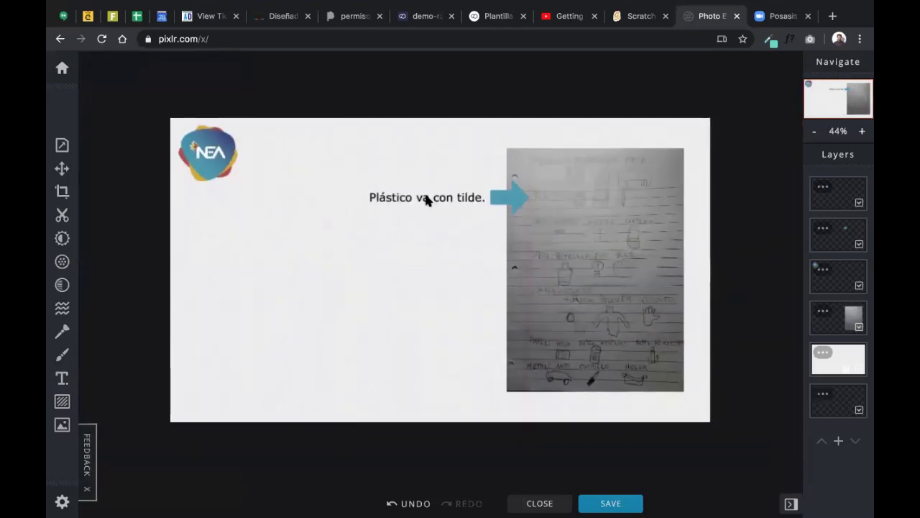
Move the caption away from the arrow, to about 319 px from the top and 405 px from the left.
left_click(61, 168)
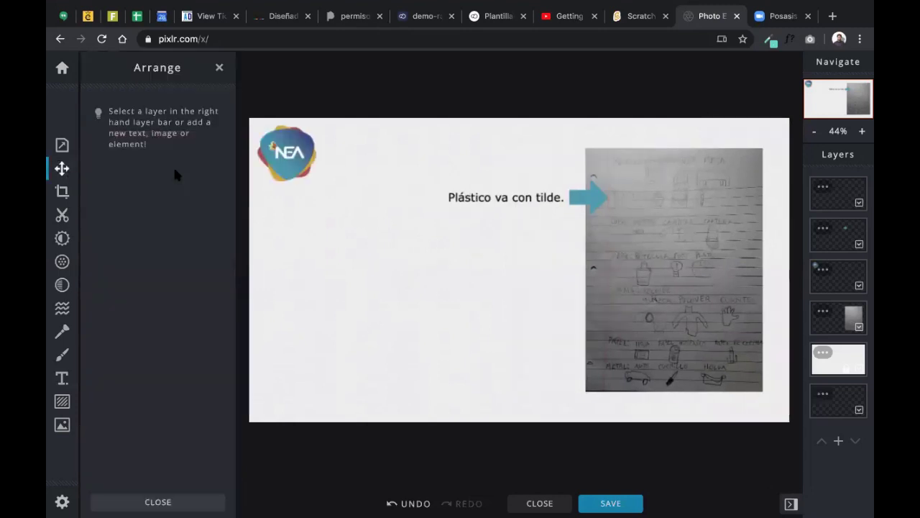
left_click(512, 199)
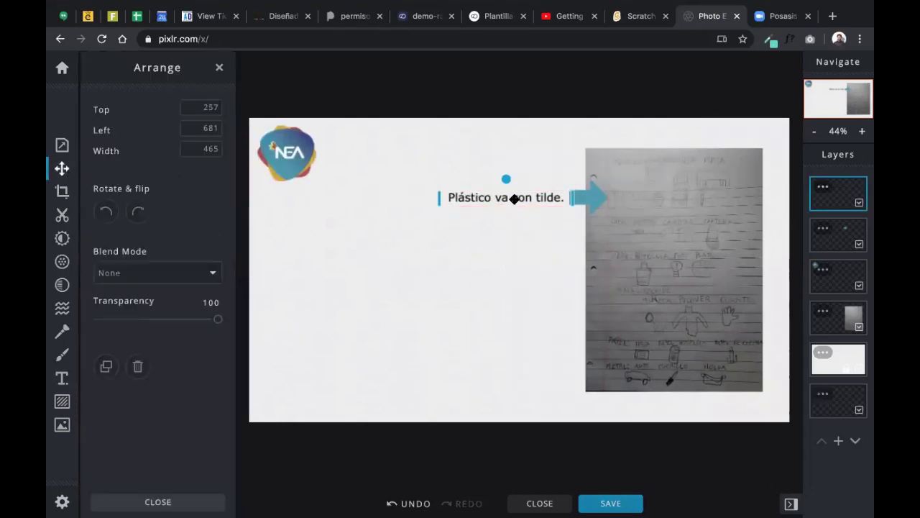
left_click(599, 203)
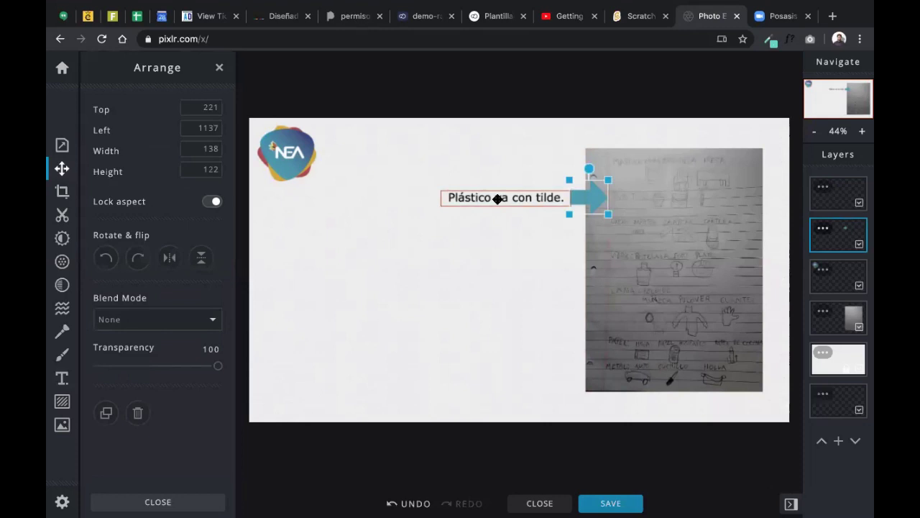
left_click_drag(497, 200, 417, 209)
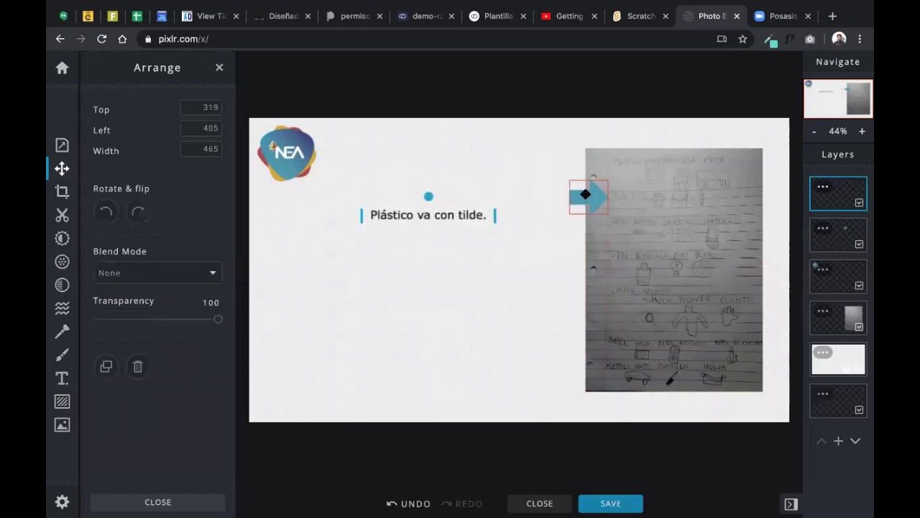
Shift the notebook photo toward the canvas centre, point the arrow at its second line, and place the caption at about top 248, left 295.
left_click_drag(585, 194, 507, 214)
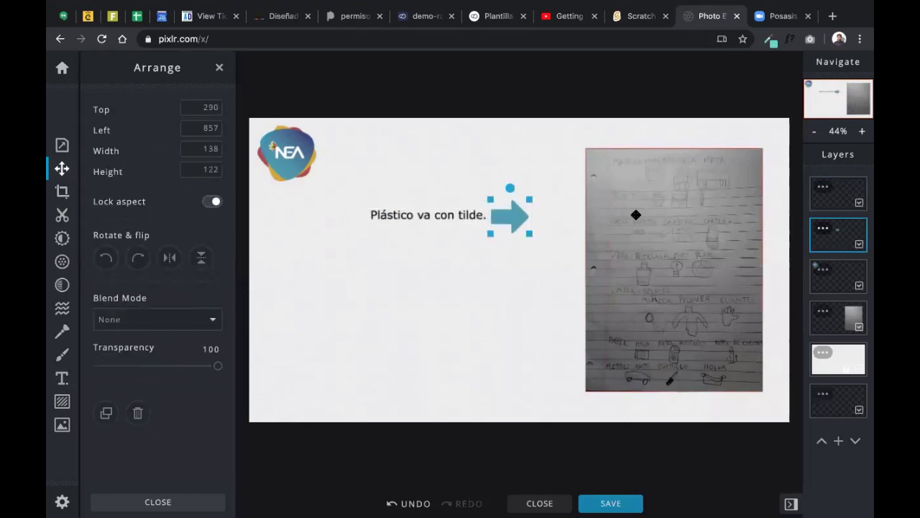
left_click_drag(635, 215, 470, 197)
left_click_drag(421, 214, 391, 193)
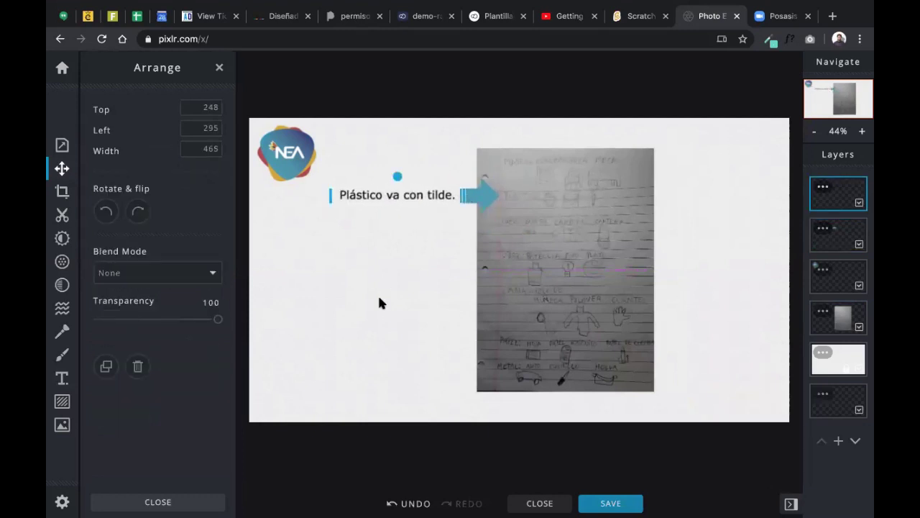
left_click(380, 295)
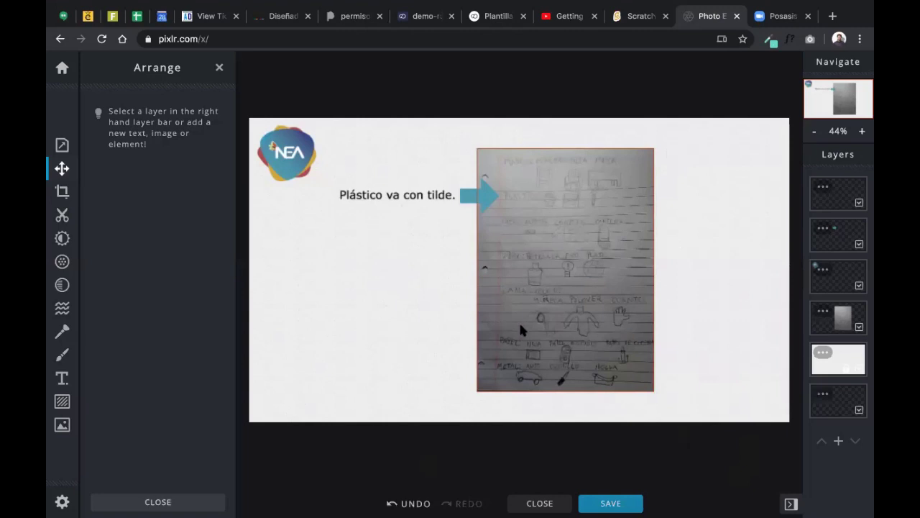
Export the composition as Composicion-Pixlr in JPG format at 90% quality and 1920 by 1080 pixels.
left_click(622, 503)
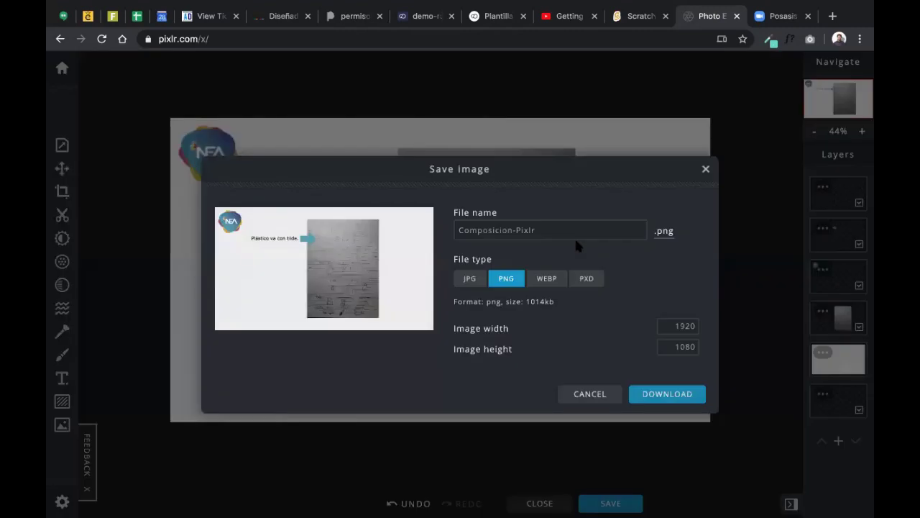
left_click(622, 232)
left_click(460, 282)
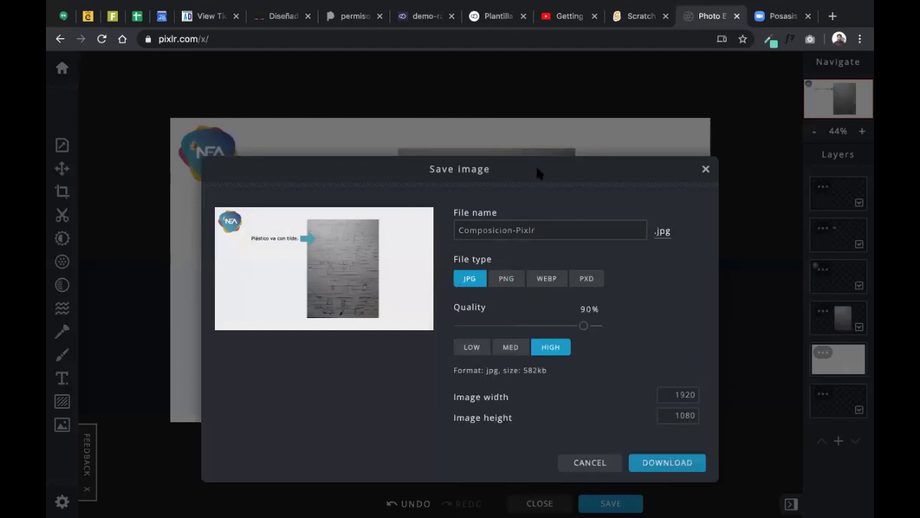
left_click_drag(537, 169, 540, 123)
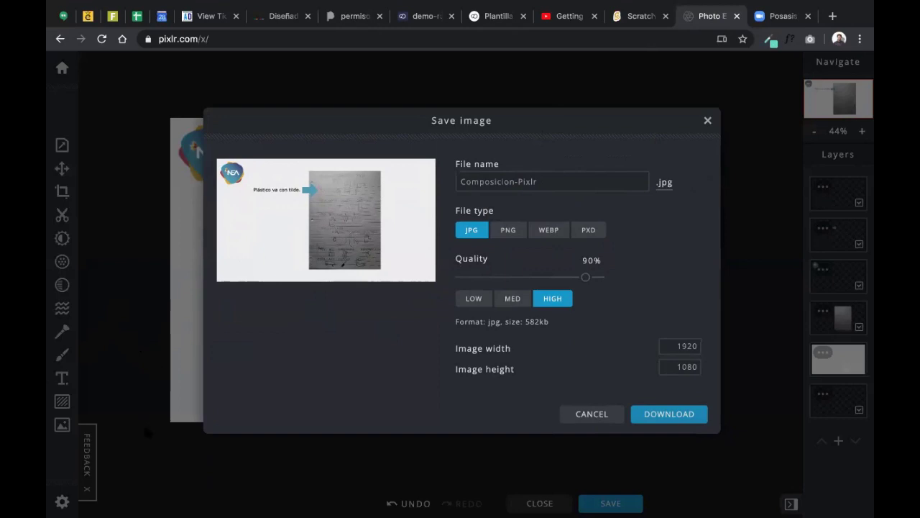
mouse_move(522, 2)
left_click(669, 415)
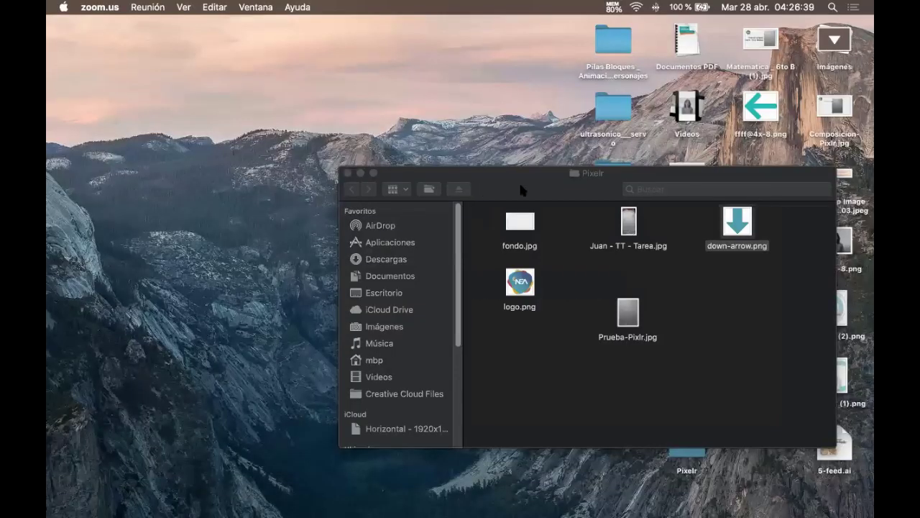
In Finder, move Composicion-Pixlr.jpg from the desktop into the Pixelr folder and place Prueba-Pixlr.jpg beside logo.png.
left_click_drag(520, 189, 288, 108)
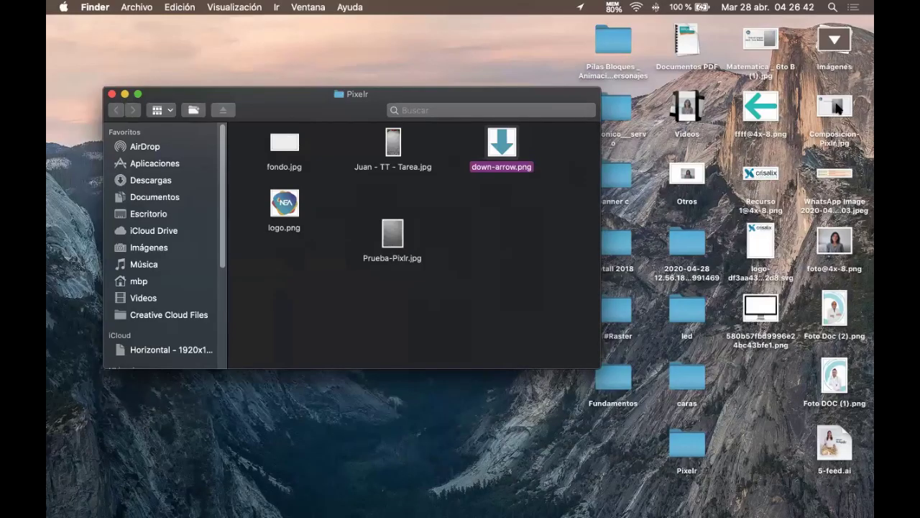
left_click_drag(836, 108, 489, 216)
left_click_drag(385, 243, 340, 195)
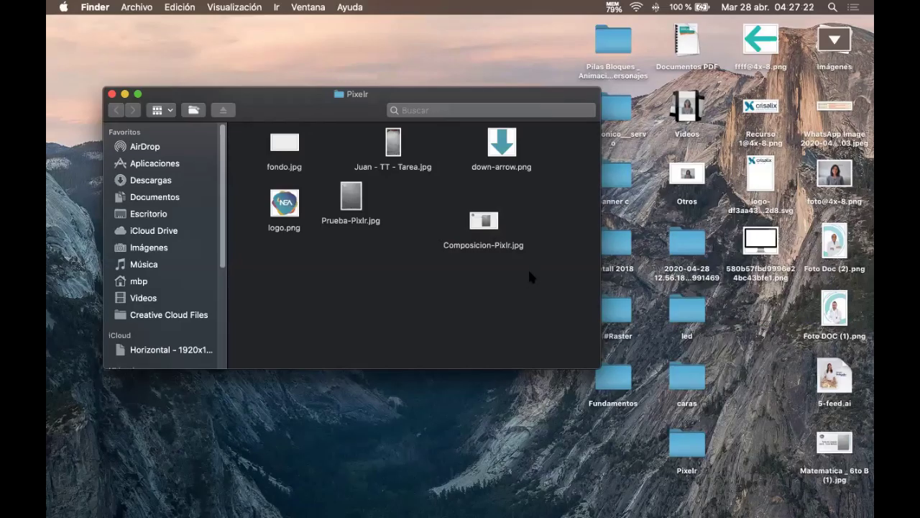
Preview Composicion-Pixlr.jpg in the Pixelr folder to check the exported composition, and close the preview.
left_click(488, 229)
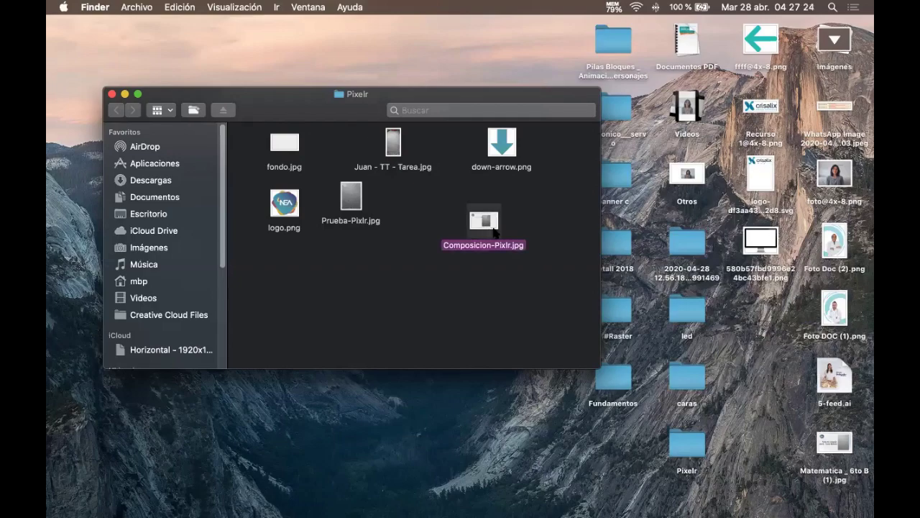
key("space")
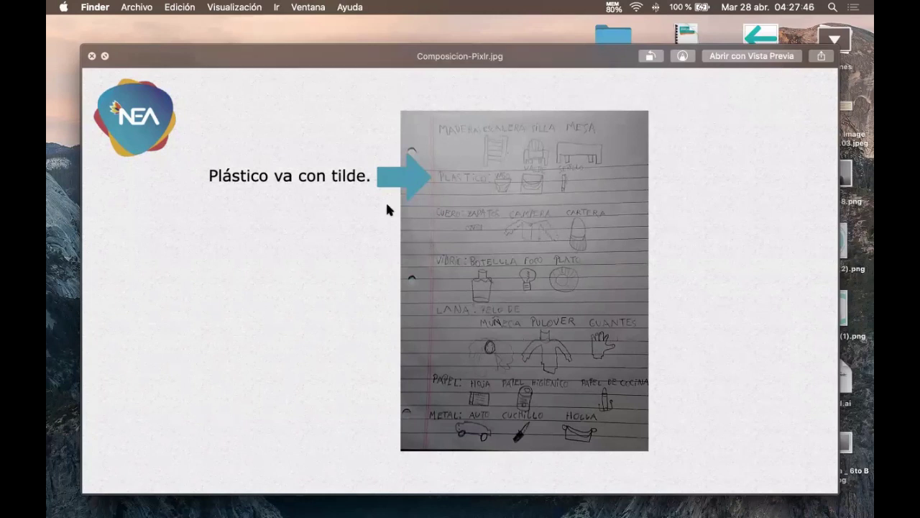
left_click(92, 56)
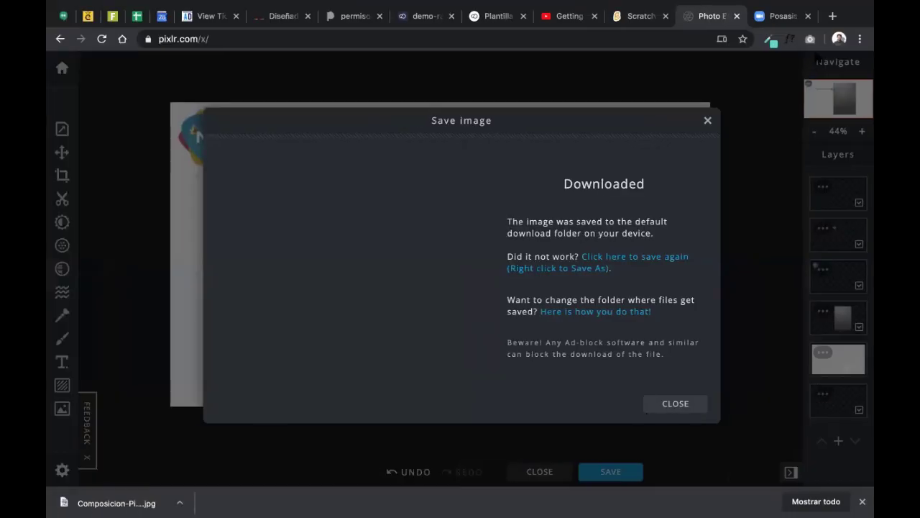
Switch back to Pixlr X and dismiss the download confirmation and the browser's download bar.
left_click(669, 404)
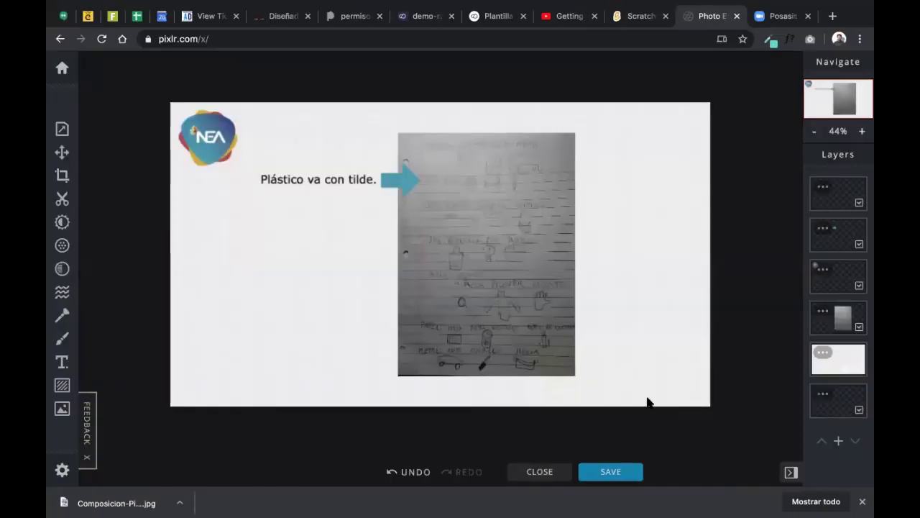
left_click(862, 501)
mouse_move(535, 6)
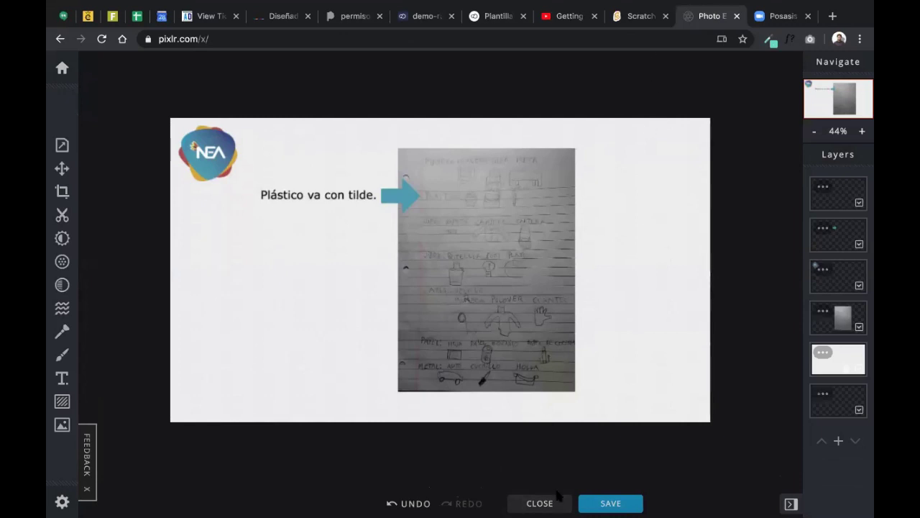
left_click(610, 503)
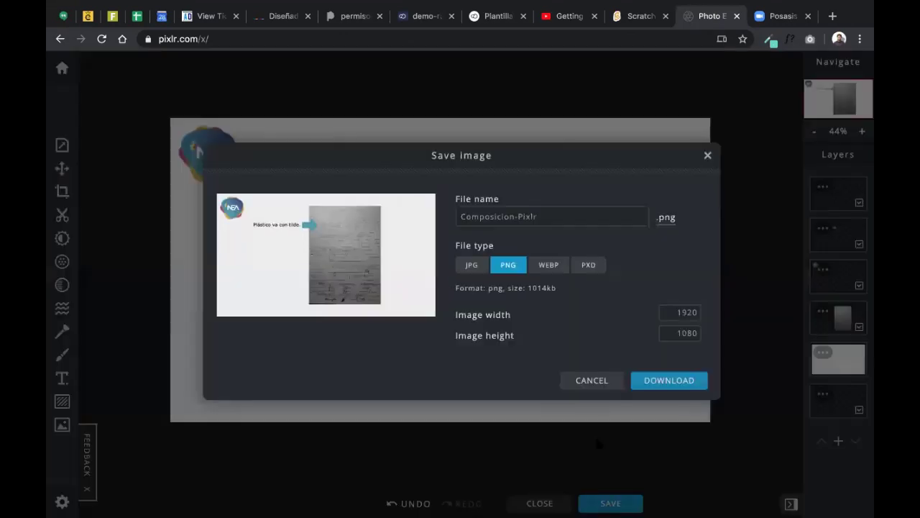
left_click(466, 216)
left_click(580, 394)
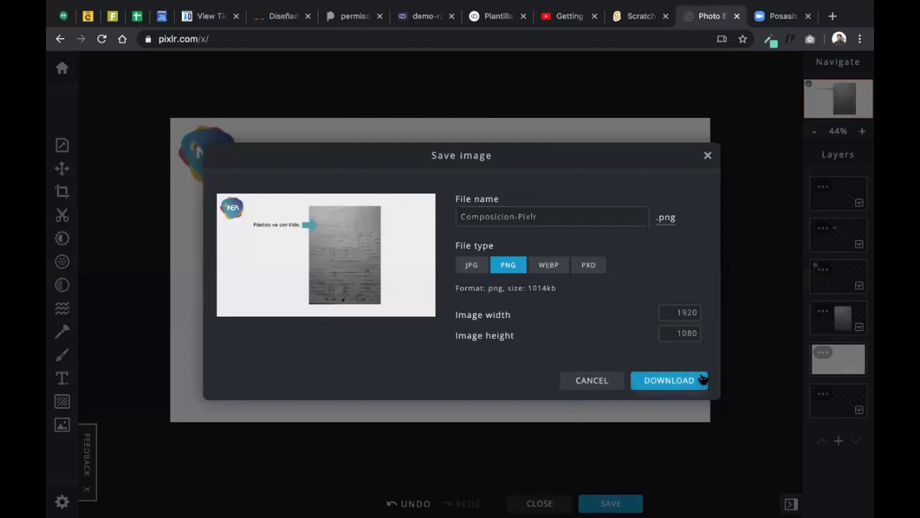
left_click(581, 382)
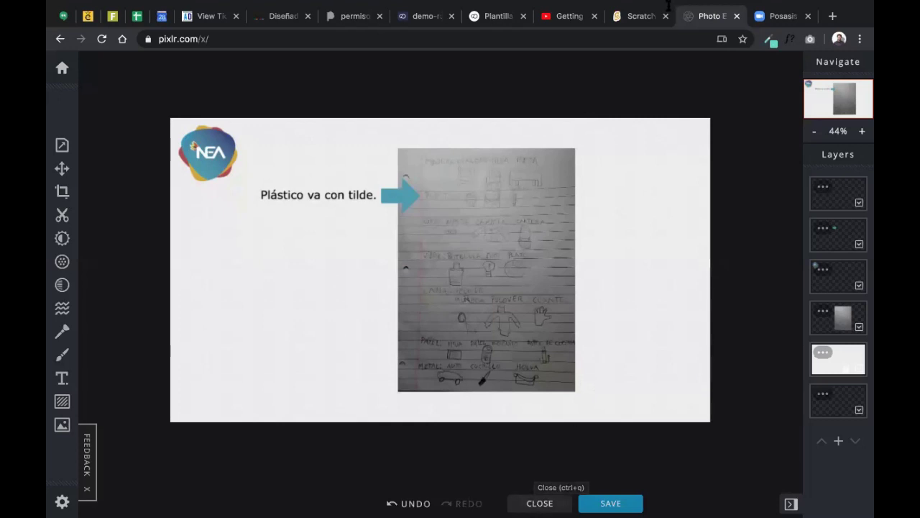
mouse_move(649, 21)
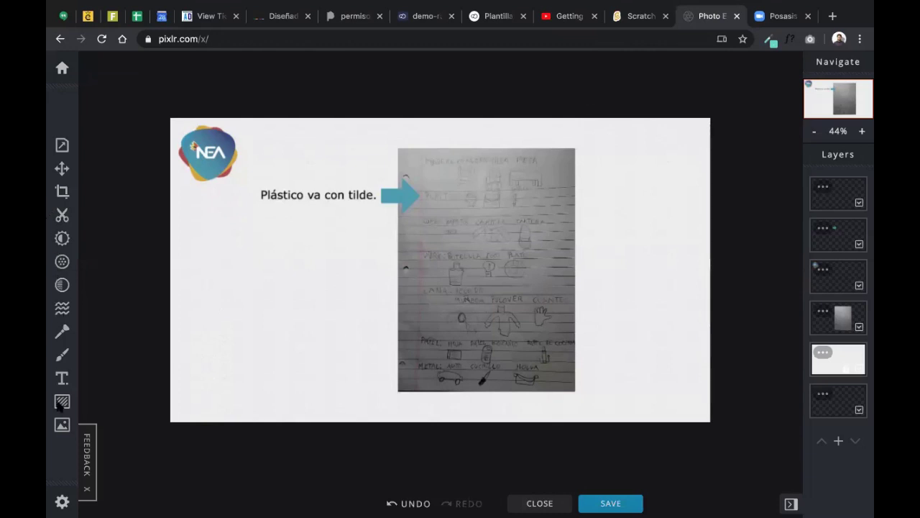
left_click(62, 424)
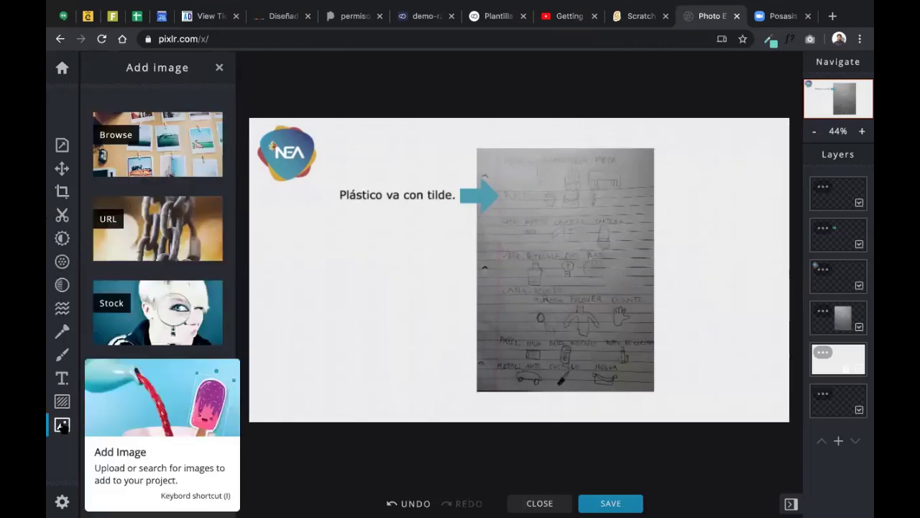
left_click(166, 150)
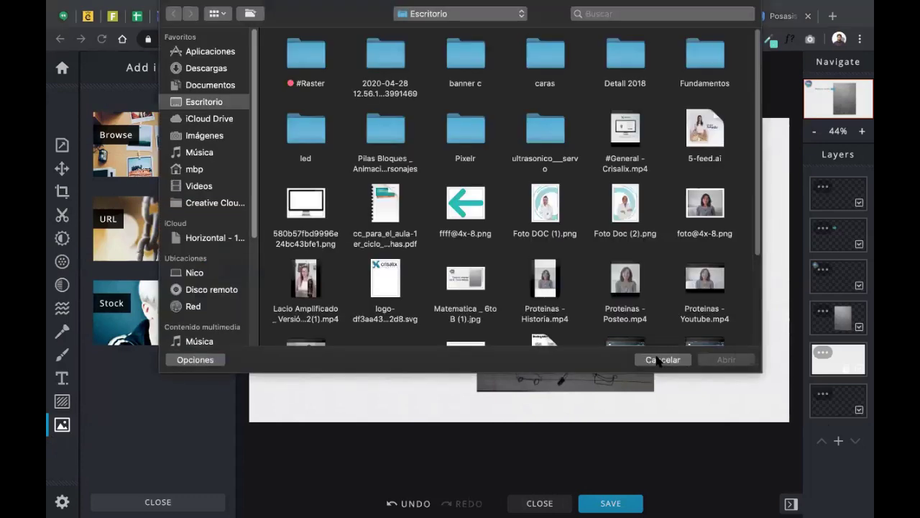
left_click(660, 359)
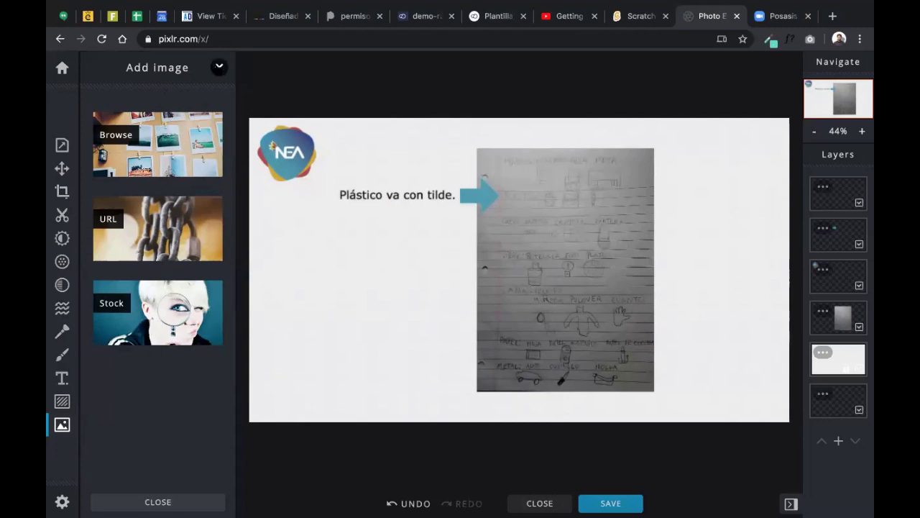
left_click(219, 67)
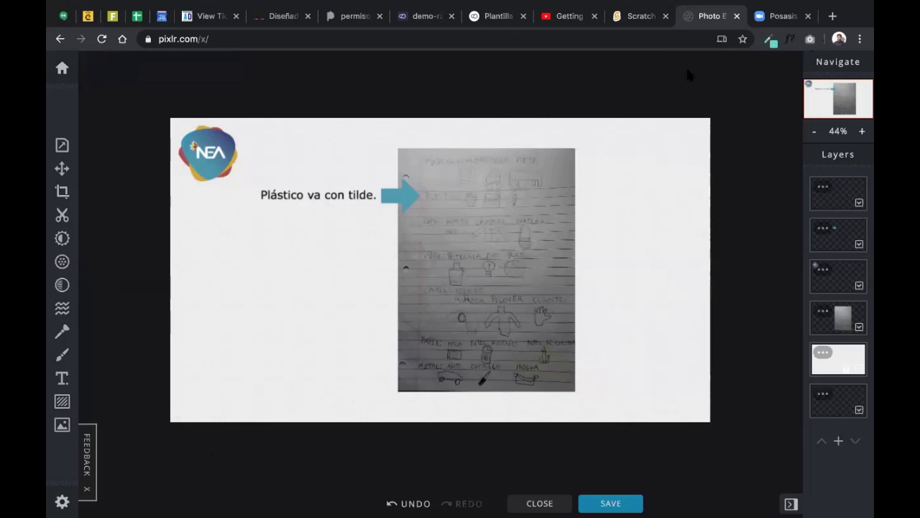
Select individual layers, ending on the NEA logo layer, and hide and show the logo repeatedly, leaving it visible.
left_click(839, 203)
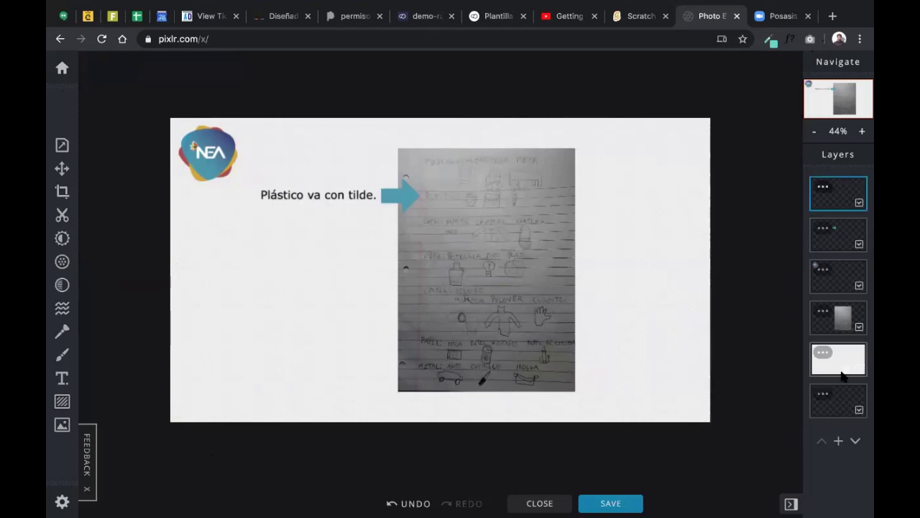
left_click_drag(848, 364, 835, 320)
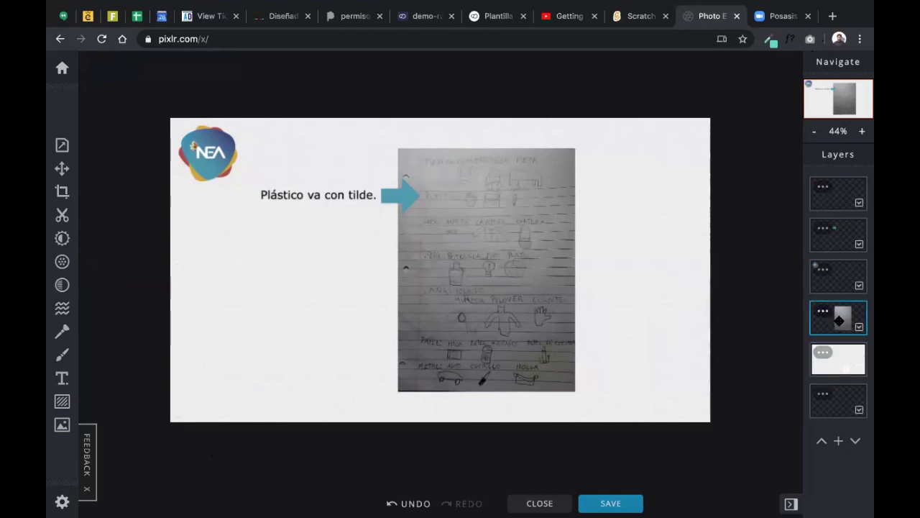
left_click(837, 285)
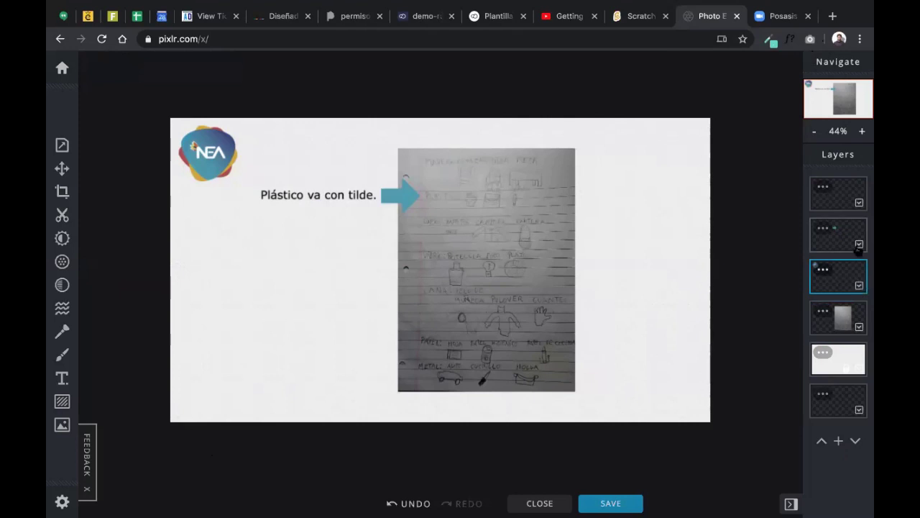
left_click(860, 286)
left_click(860, 286)
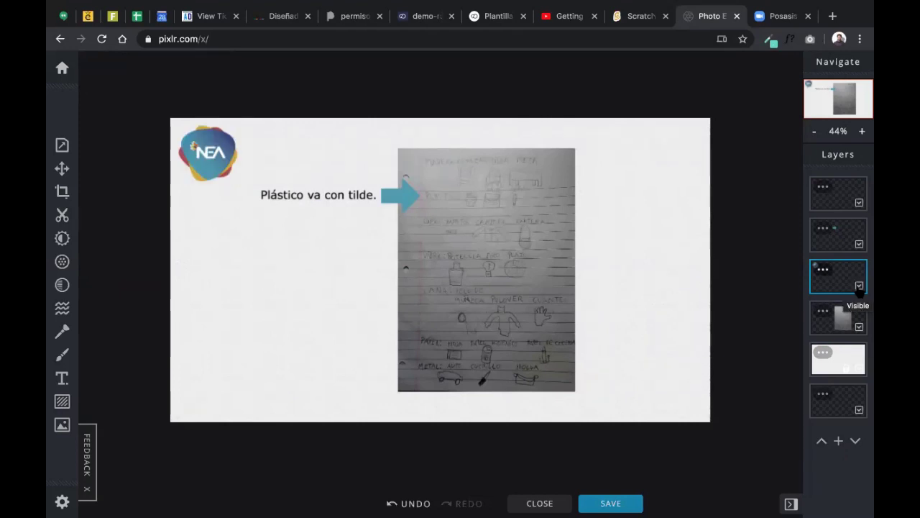
left_click(860, 287)
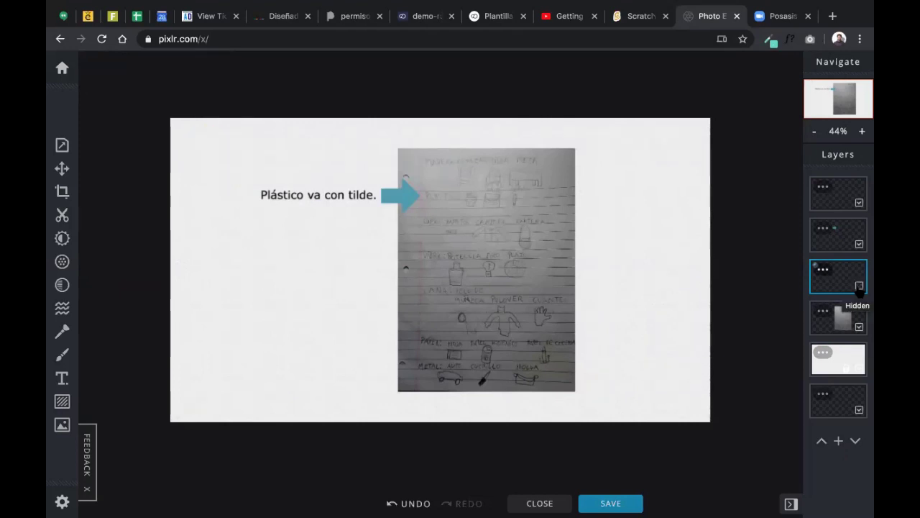
left_click(860, 286)
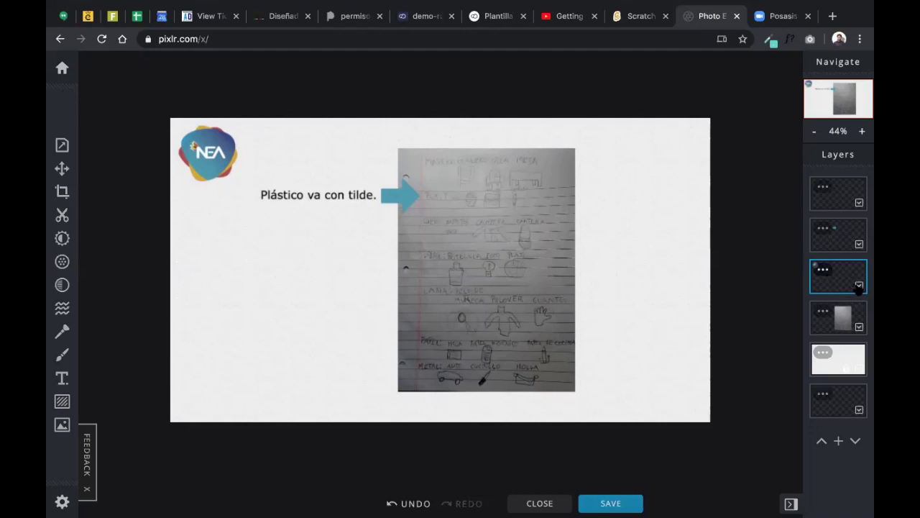
left_click(859, 286)
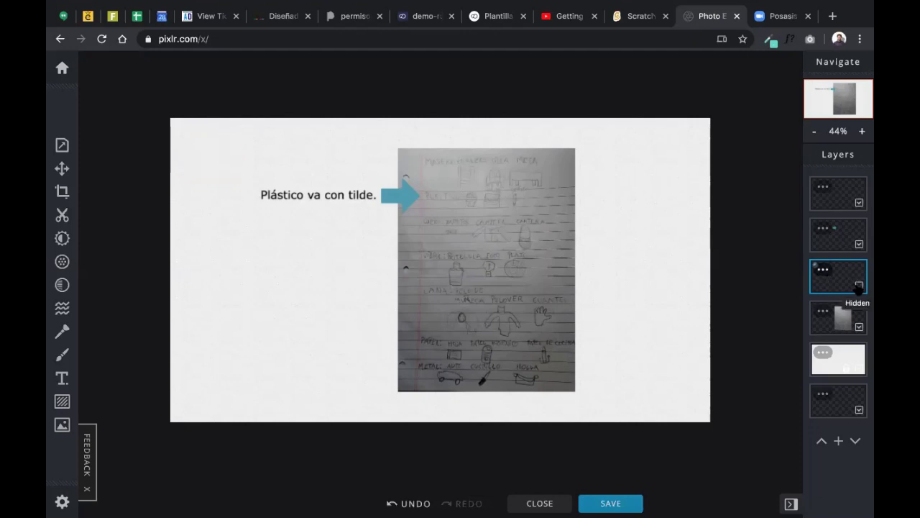
left_click(859, 286)
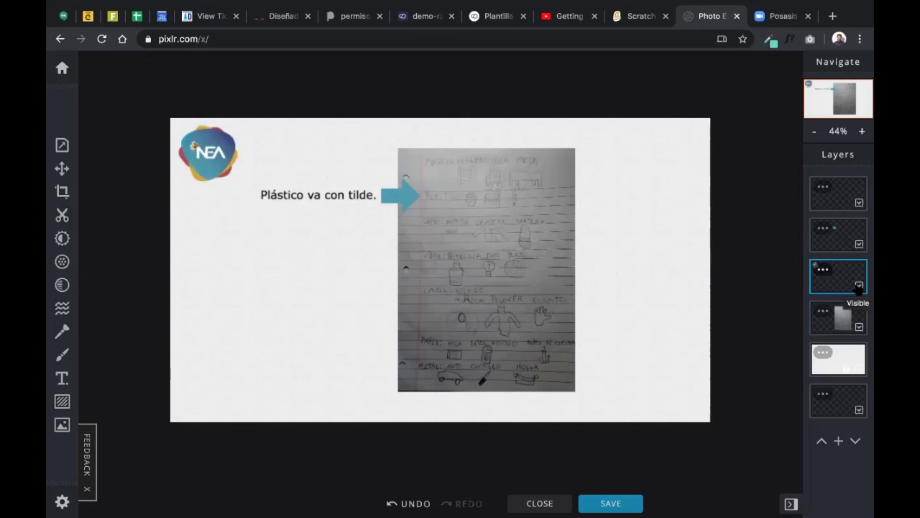
Hide and show the arrow layer and the caption layer in turn, leaving both visible.
left_click(849, 239)
left_click(859, 245)
left_click(859, 244)
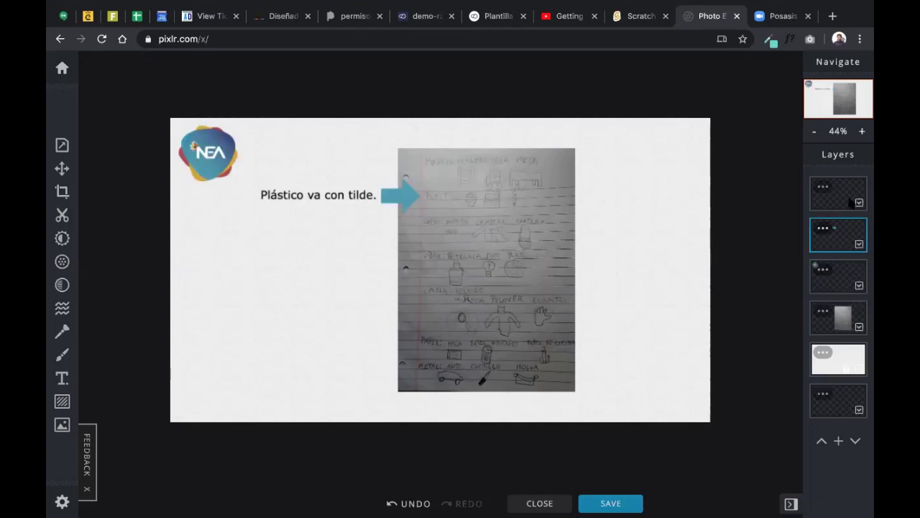
left_click(848, 191)
left_click(858, 204)
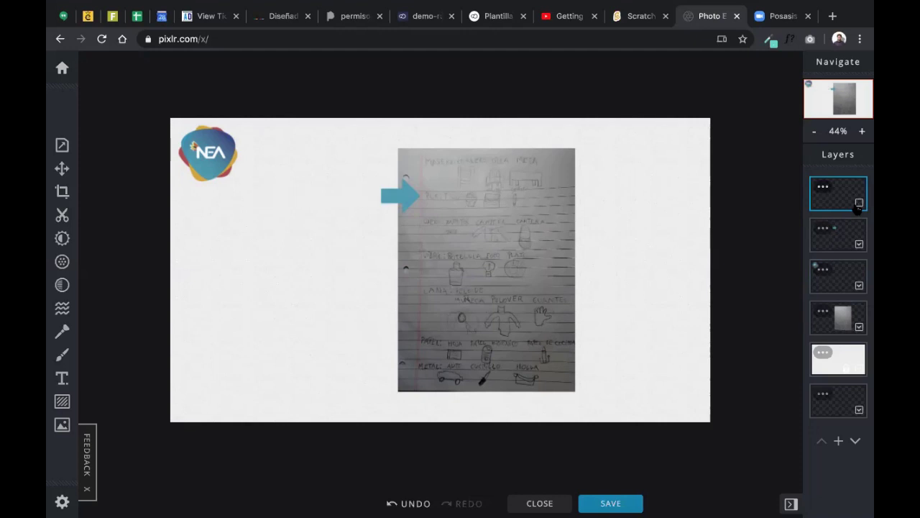
left_click(859, 205)
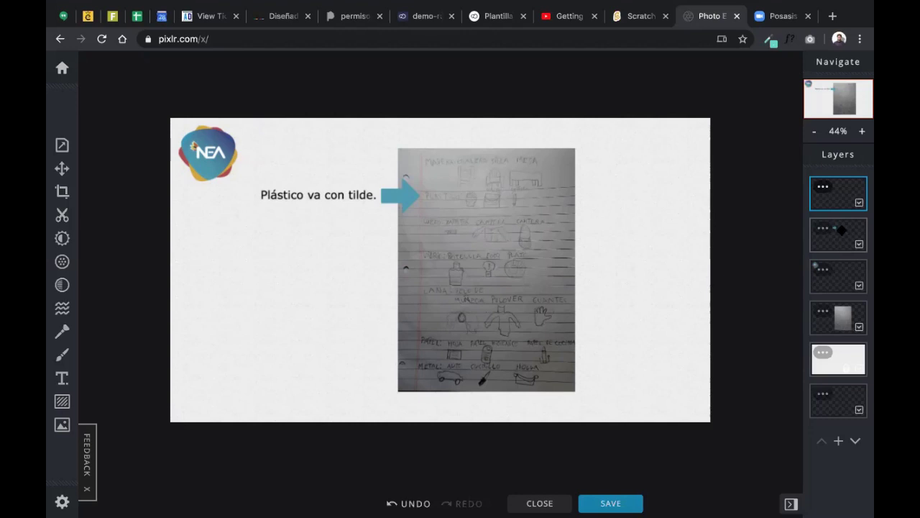
Move the arrow layer beneath the notebook photo layer in the layer order.
left_click(844, 232)
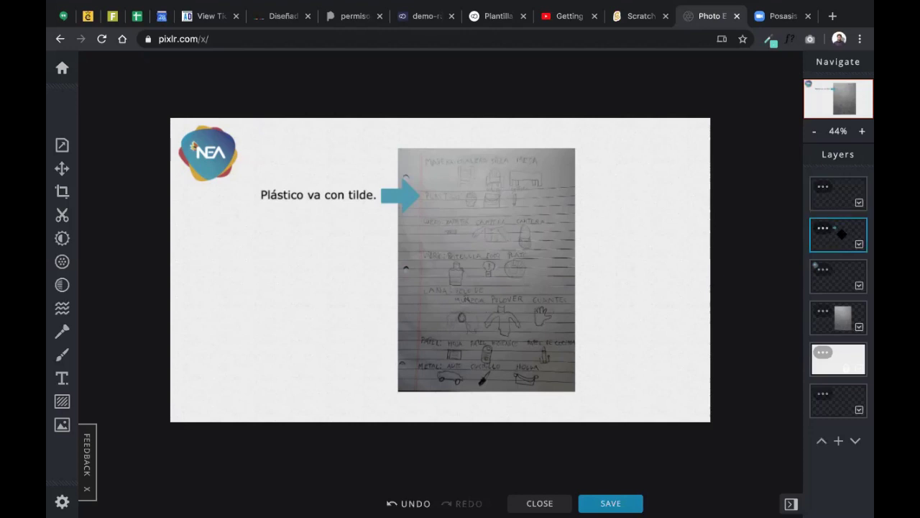
left_click_drag(844, 232, 846, 321)
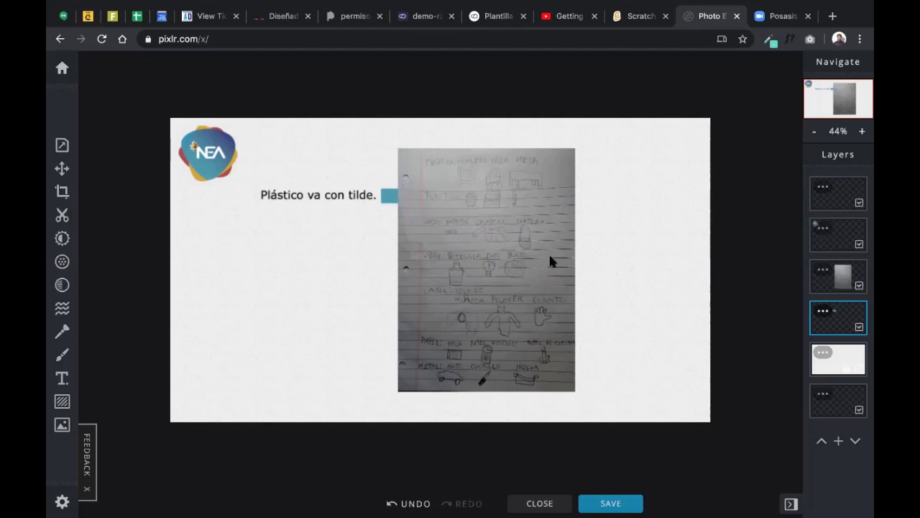
Move the arrow layer back above the notebook photo and NEA logo layers, directly beneath the caption layer.
left_click(840, 273)
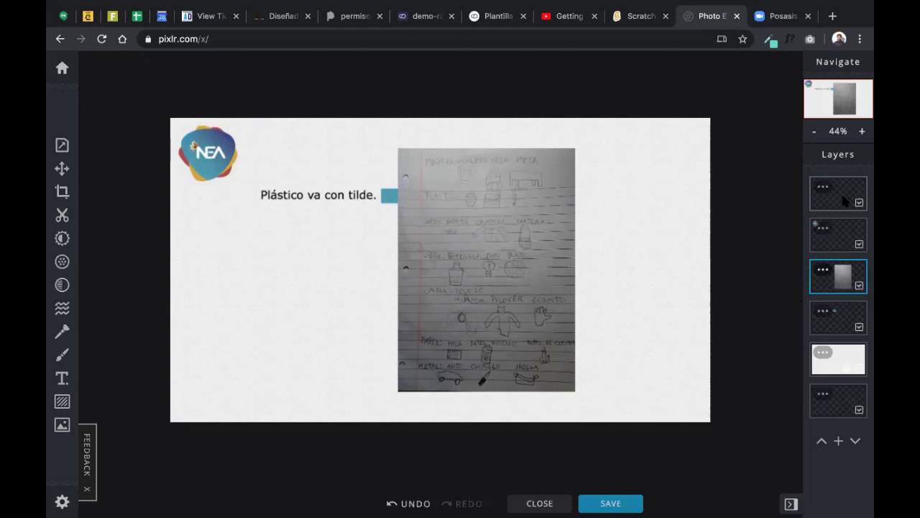
left_click_drag(842, 204, 840, 235)
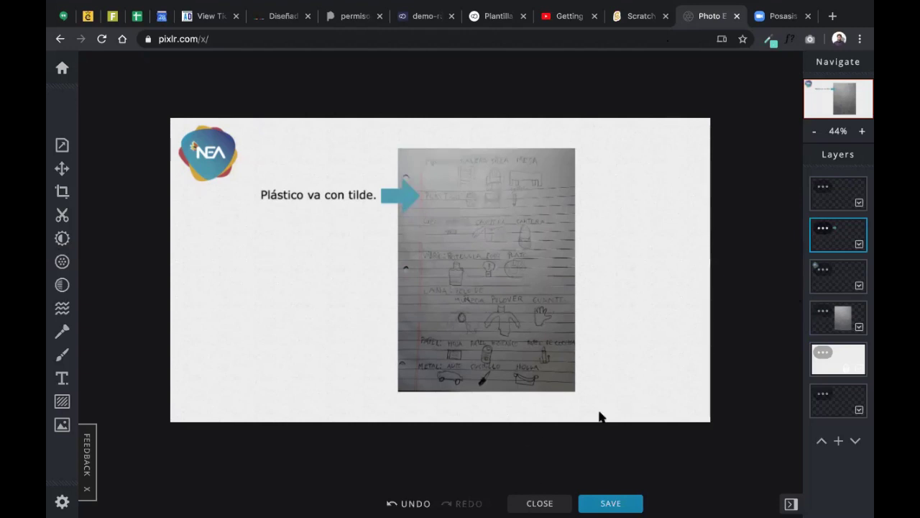
Close the composition, reopen composicion-pixlr from the document history and select its caption layer.
left_click(535, 503)
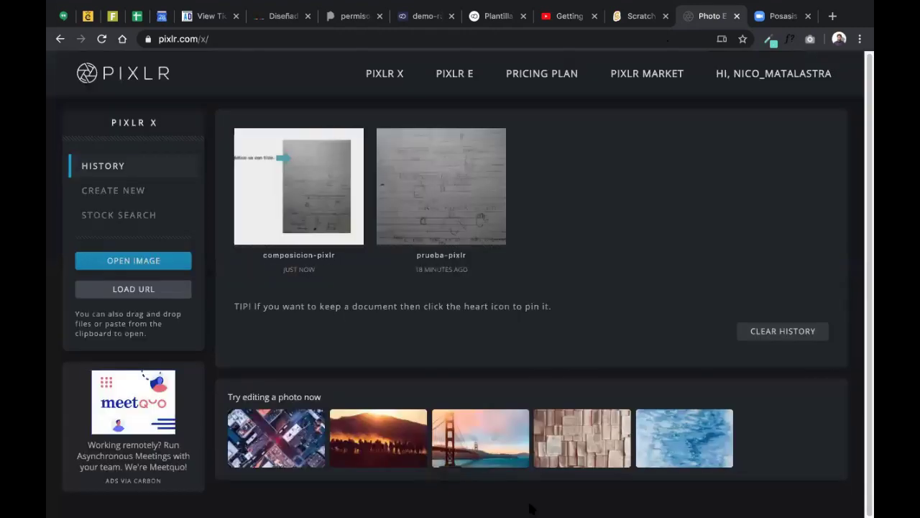
mouse_move(288, 189)
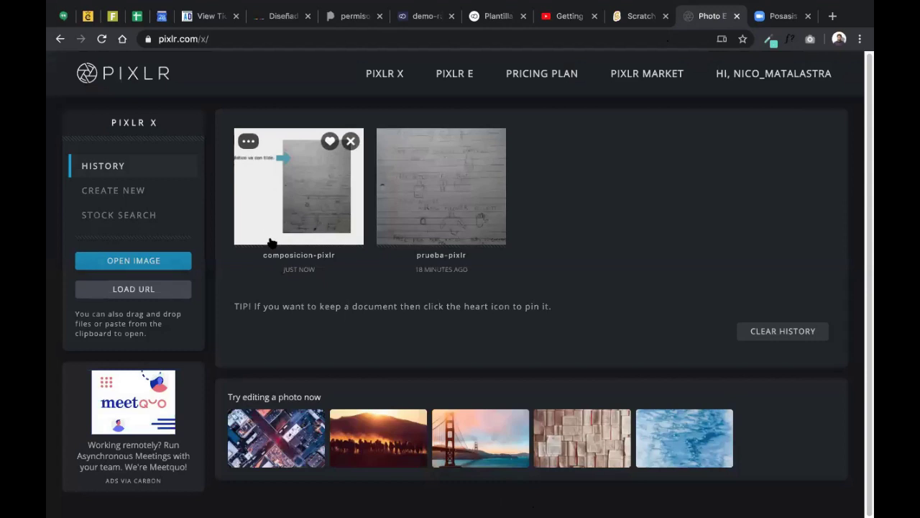
mouse_move(440, 215)
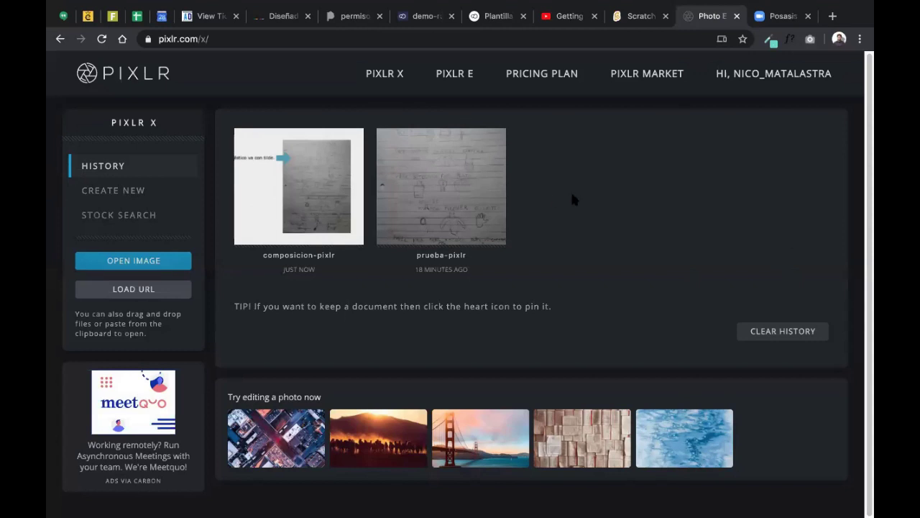
mouse_move(687, 8)
left_click(281, 199)
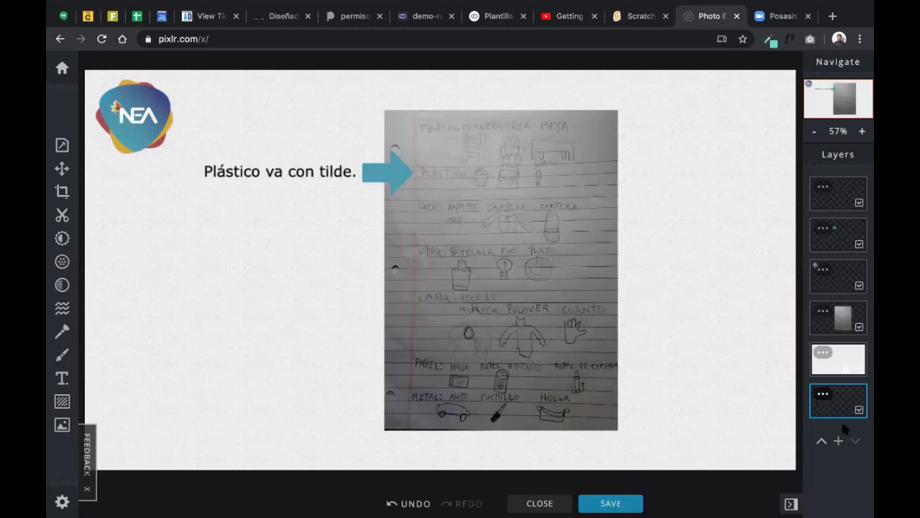
left_click(852, 199)
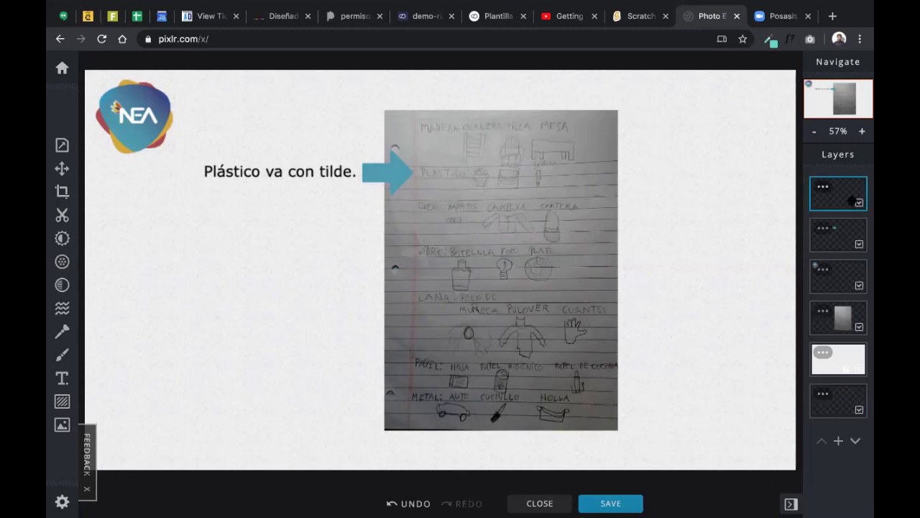